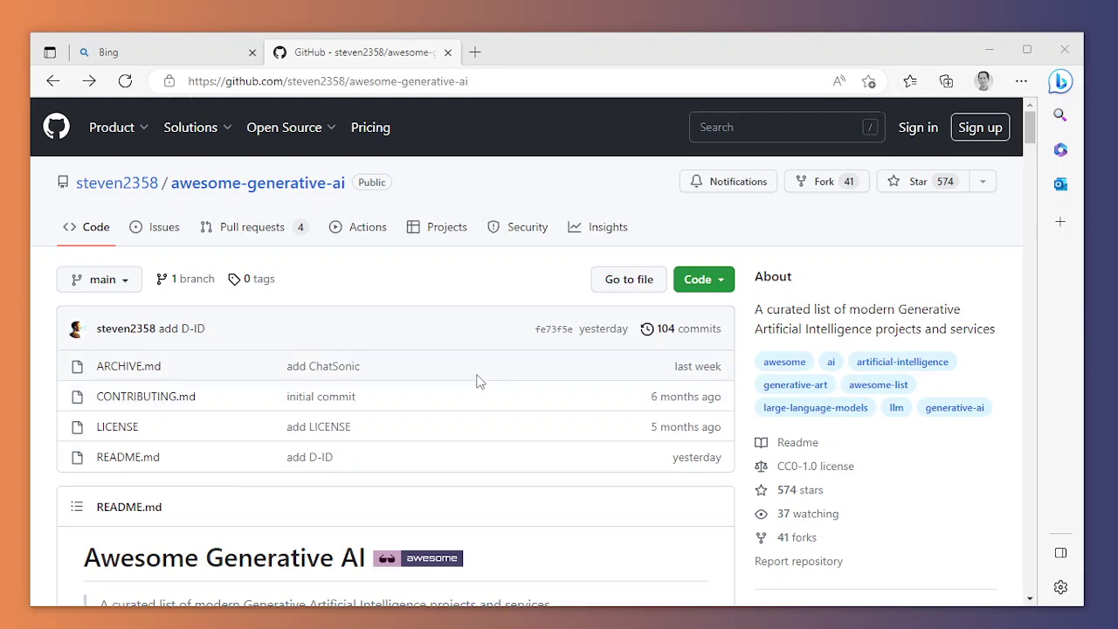
Step: Go to the Video section of the awesome-generative-ai list to look over the video generation tools
{"action": "scroll", "coordinate": [475, 379], "scroll_direction": "down", "scroll_amount": 7}
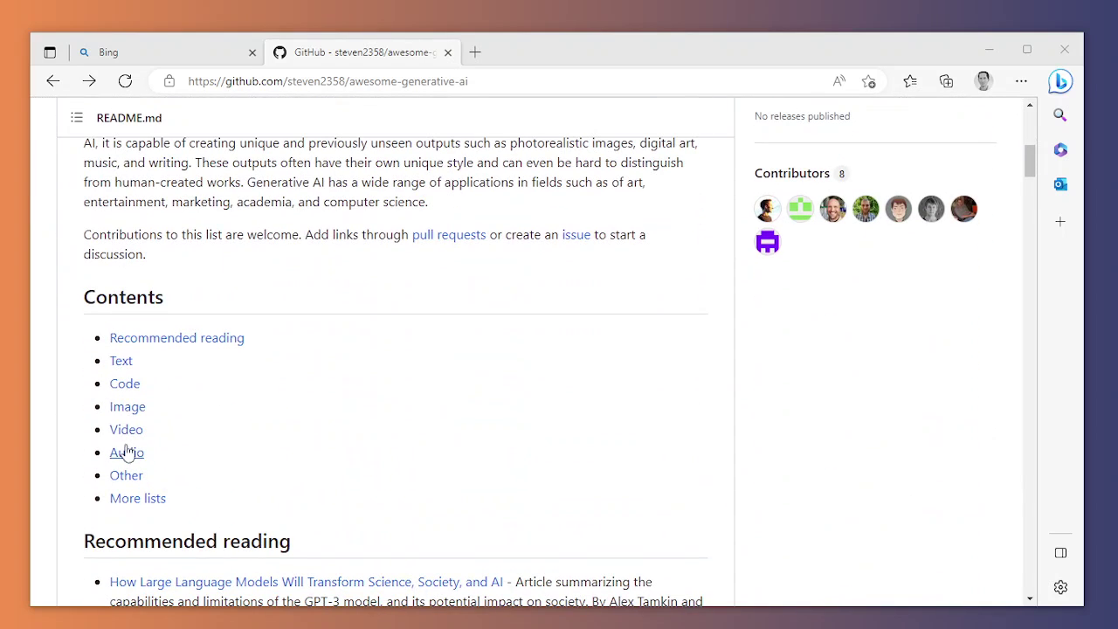
{"action": "left_click", "coordinate": [124, 433]}
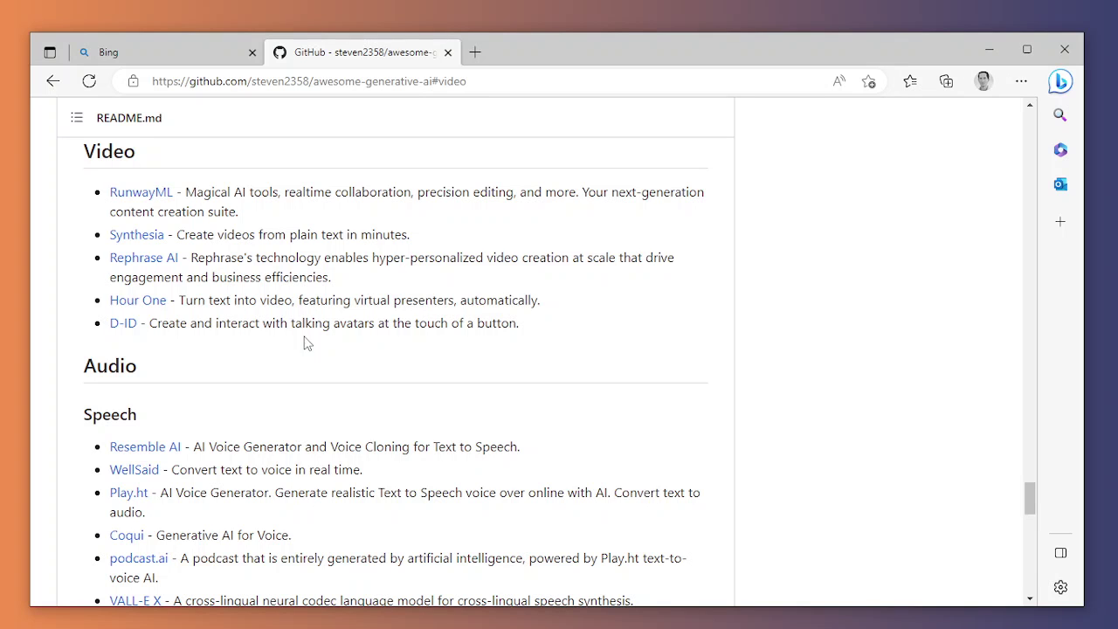
Step: Switch to Bing Chat and draft the prompt "Write a script of a character reading aloud the recipe for a strawberry cake."
{"action": "left_click", "coordinate": [160, 54]}
{"action": "left_click", "coordinate": [323, 117]}
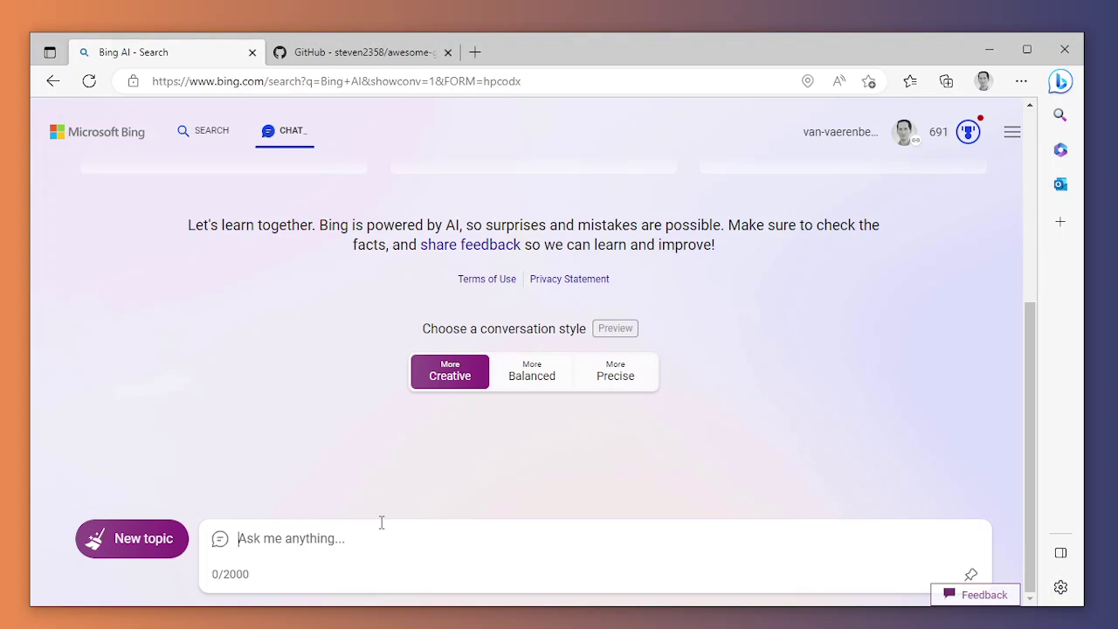
{"action": "type", "text": "Wt"}
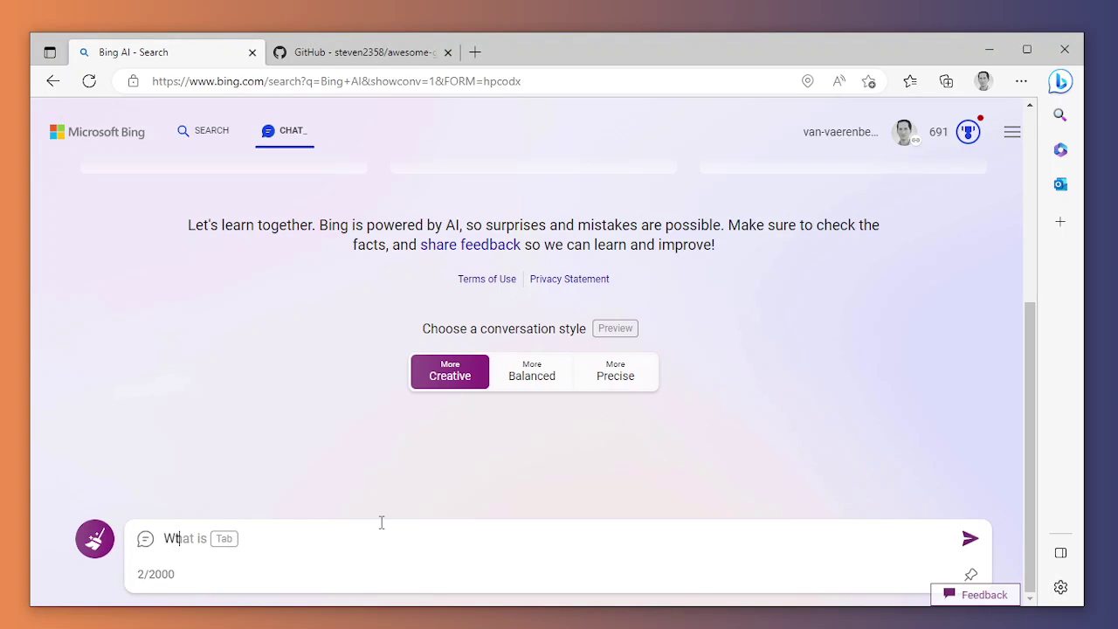
{"action": "key", "text": "BackSpace"}
{"action": "type", "text": "rite a script of "}
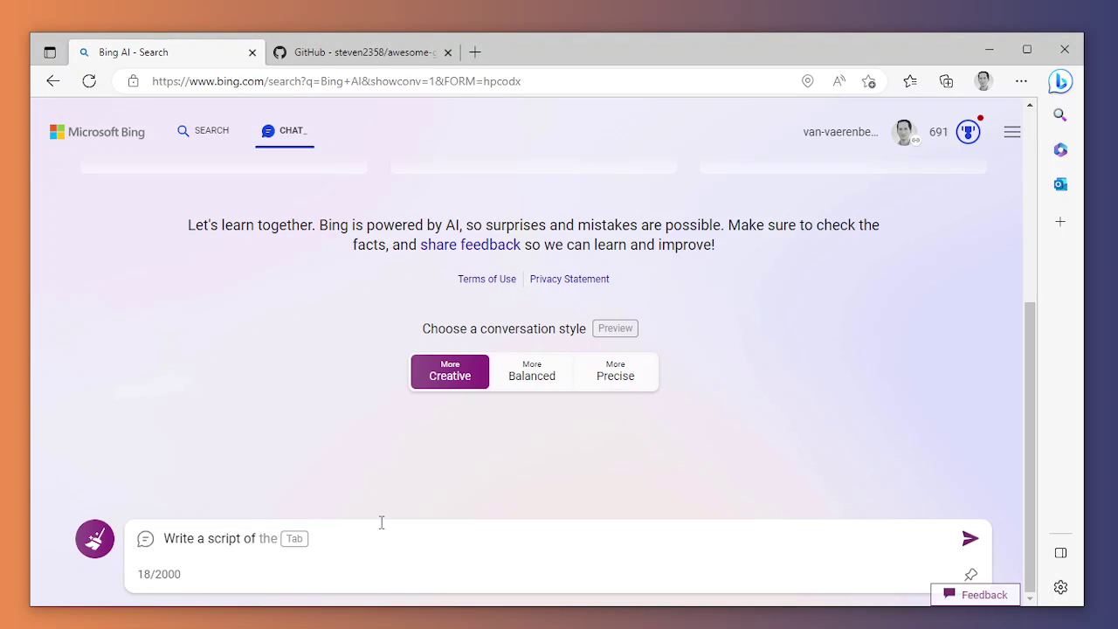
{"action": "type", "text": "chara"}
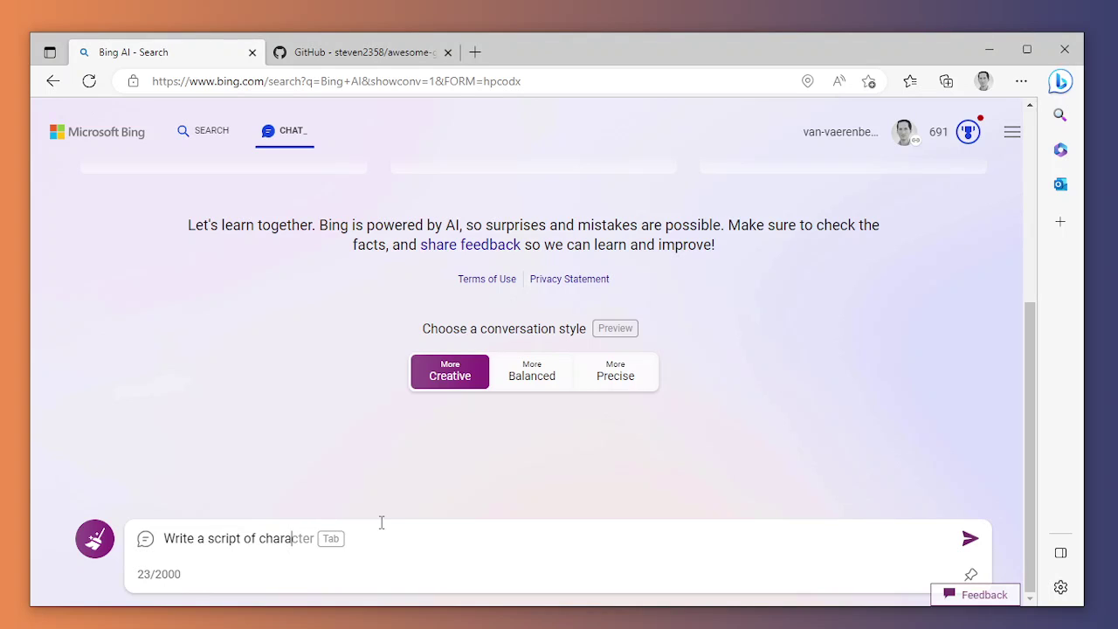
{"action": "type", "text": "cter reading alound"}
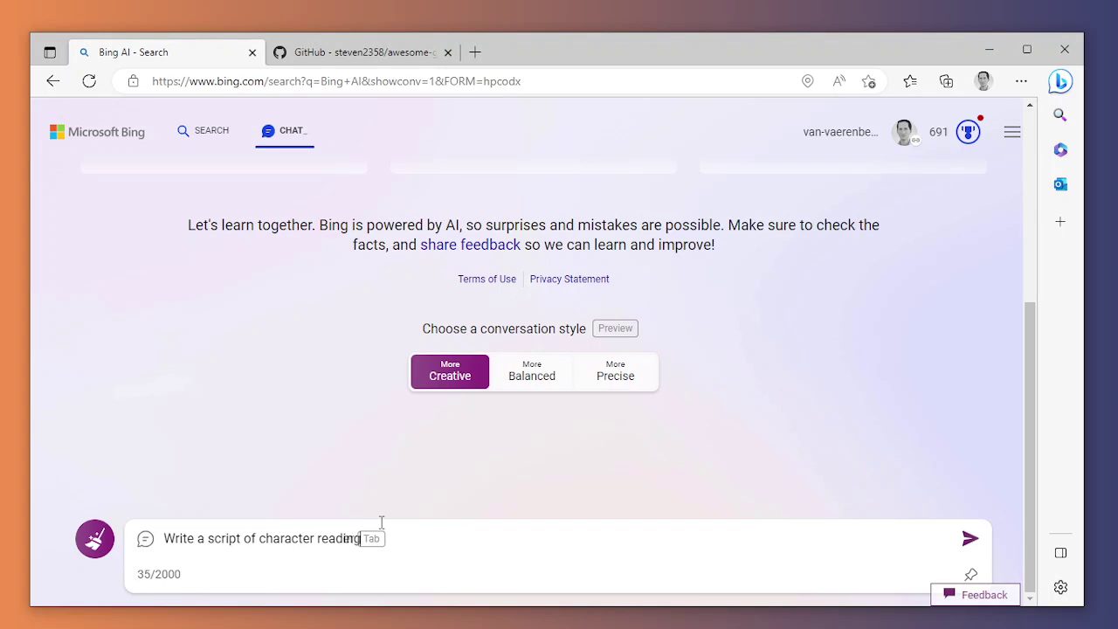
{"action": "key", "text": "BackSpace"}
{"action": "key", "text": "BackSpace"}
{"action": "type", "text": "d the recipe for"}
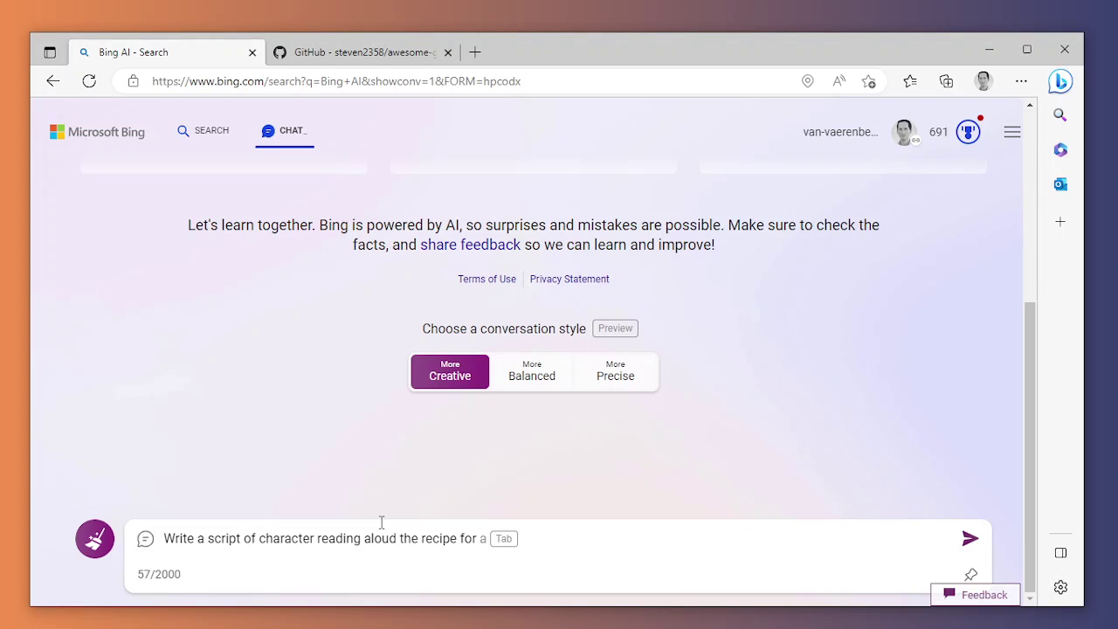
{"action": "type", "text": " ma"}
{"action": "key", "text": "ctrl+shift+Left"}
{"action": "type", "text": "al"}
{"action": "key", "text": "BackSpace"}
{"action": "type", "text": "stra"}
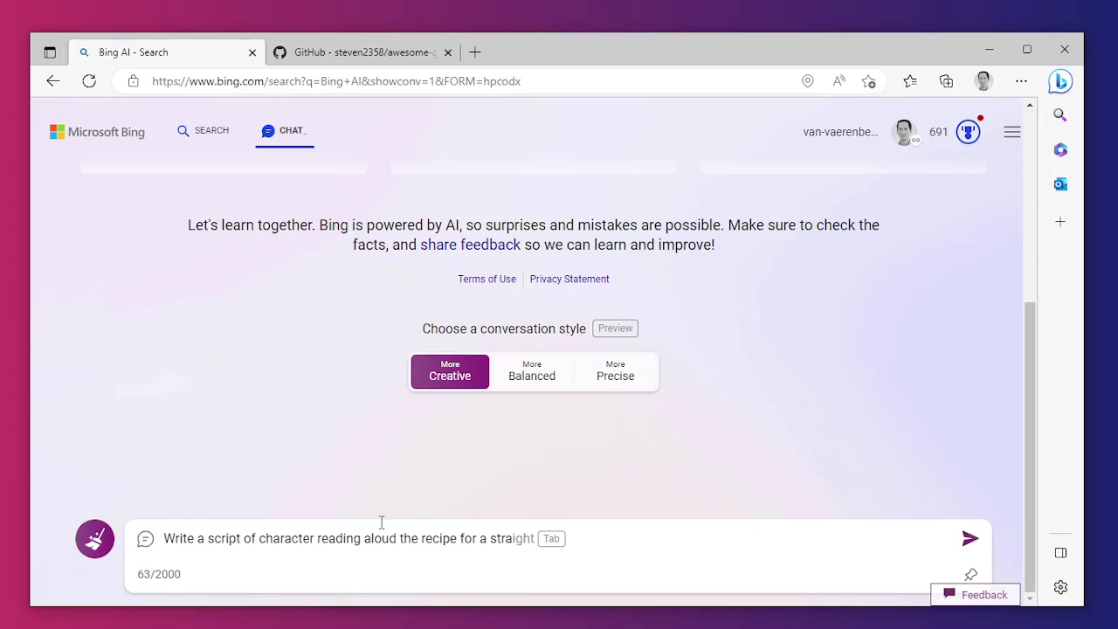
{"action": "type", "text": "wberry cak"}
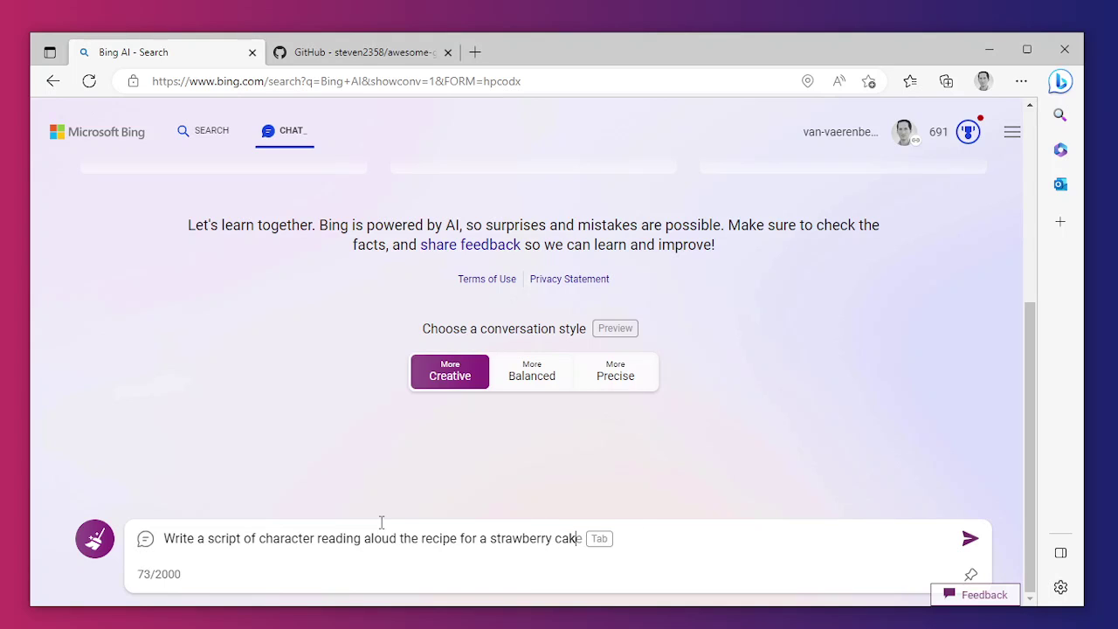
{"action": "type", "text": "e."}
{"action": "key", "text": "BackSpace"}
{"action": "type", "text": "."}
{"action": "key", "text": "ctrl+Right"}
{"action": "key", "text": "ctrl+Right"}
{"action": "key", "text": "ctrl+Right"}
{"action": "type", "text": "a"}
{"action": "key", "text": "End"}
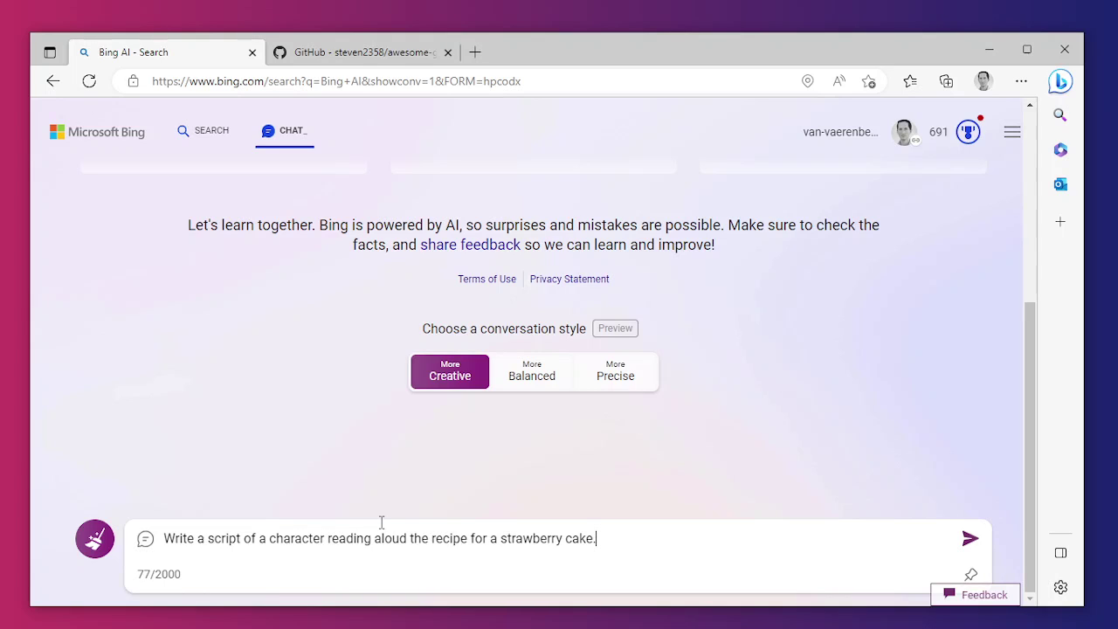
Step: Extend the prompt with "The entire script must be short, around 2.5 paragraphs." and send it
{"action": "type", "text": "The entire s"}
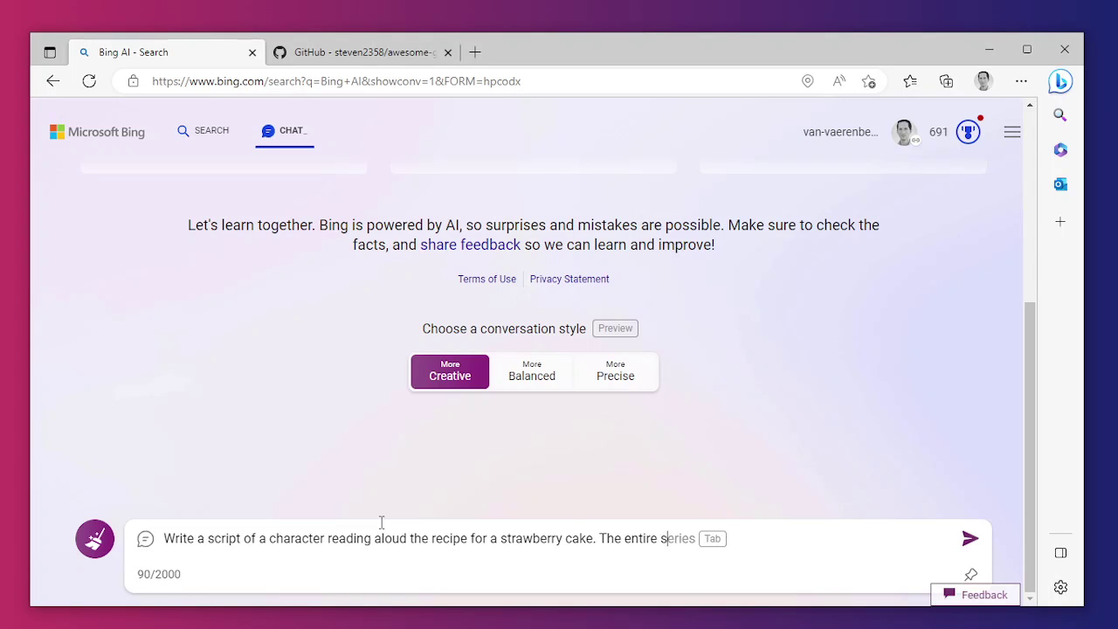
{"action": "type", "text": "cript must be short,"}
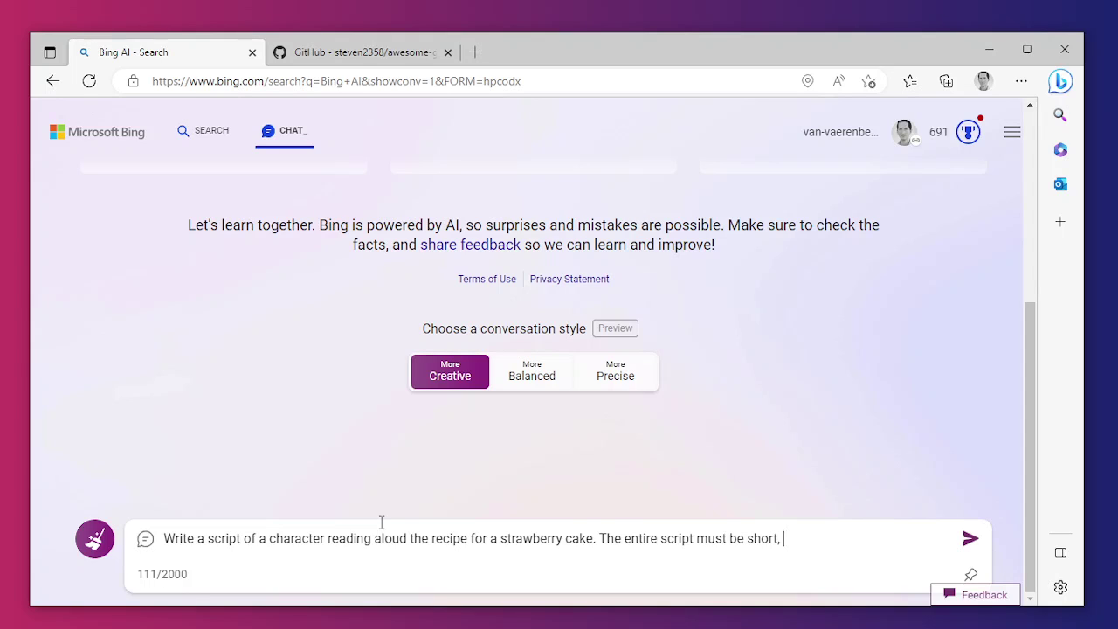
{"action": "type", "text": "around 2.5 para"}
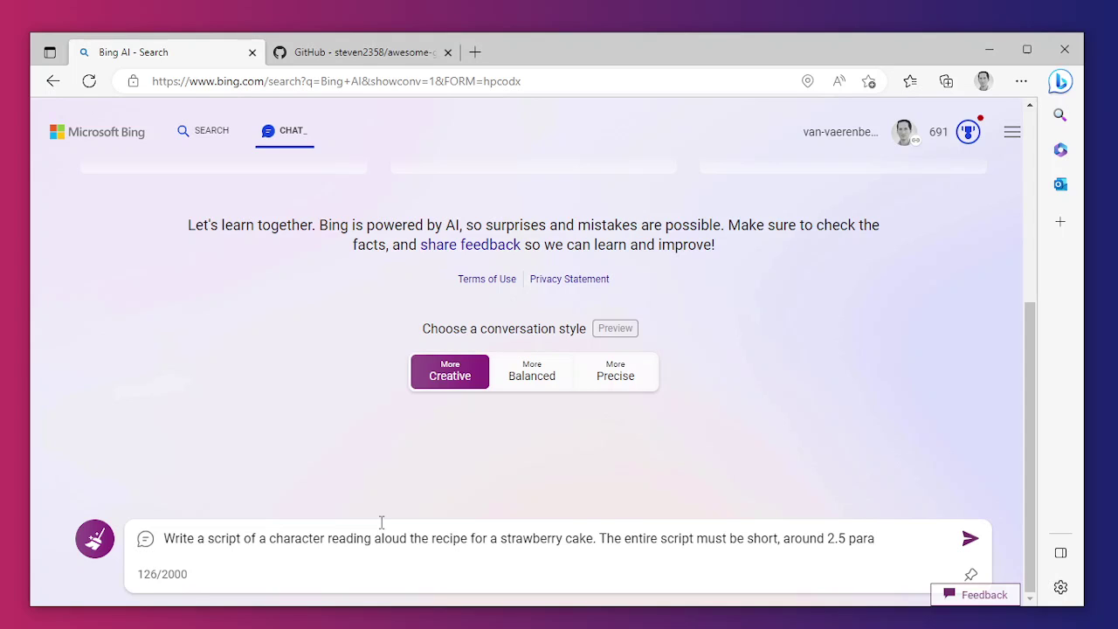
{"action": "type", "text": "graphs."}
{"action": "key", "text": "Return"}
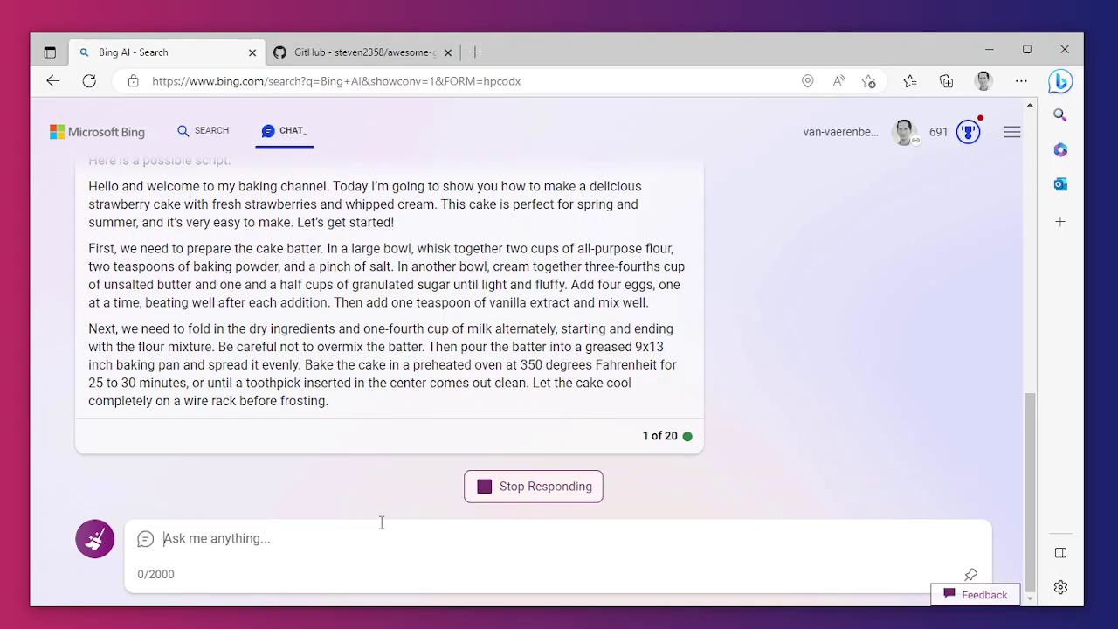
Step: Send the follow-up request "Make it half as long." to shorten the strawberry cake script
{"action": "type", "text": "MAke it haslf"}
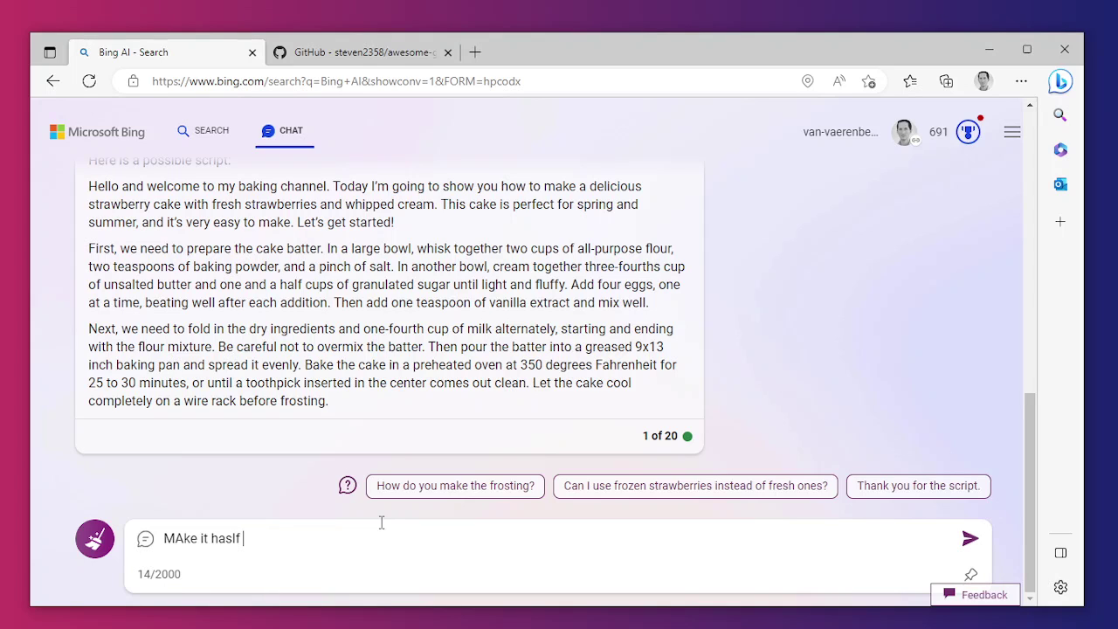
{"action": "key", "text": "ctrl+a"}
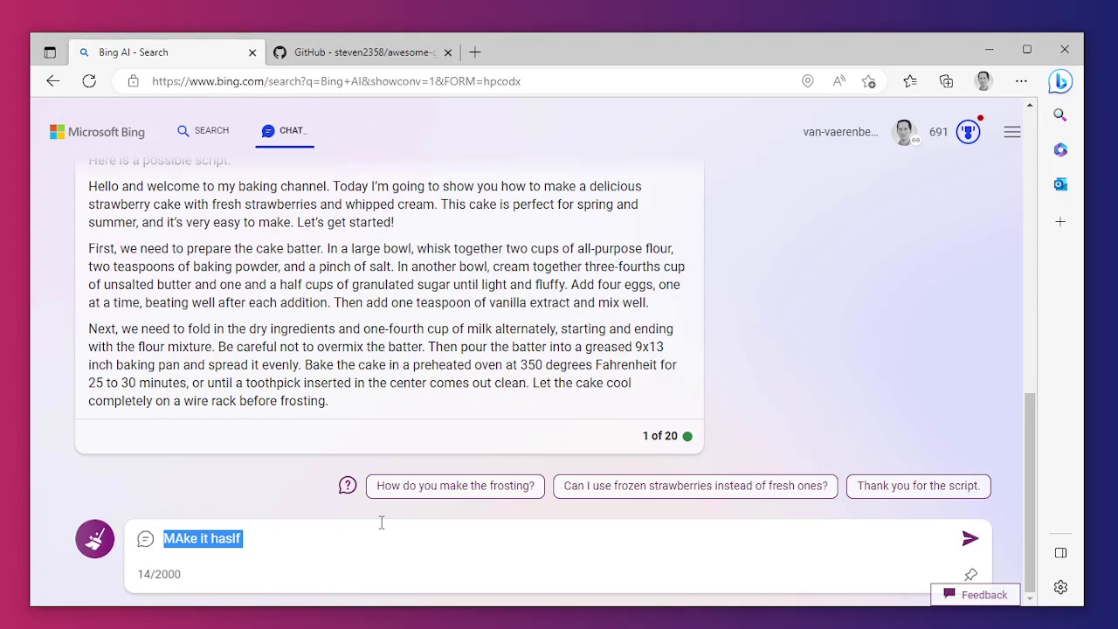
{"action": "type", "text": "Make it shorter"}
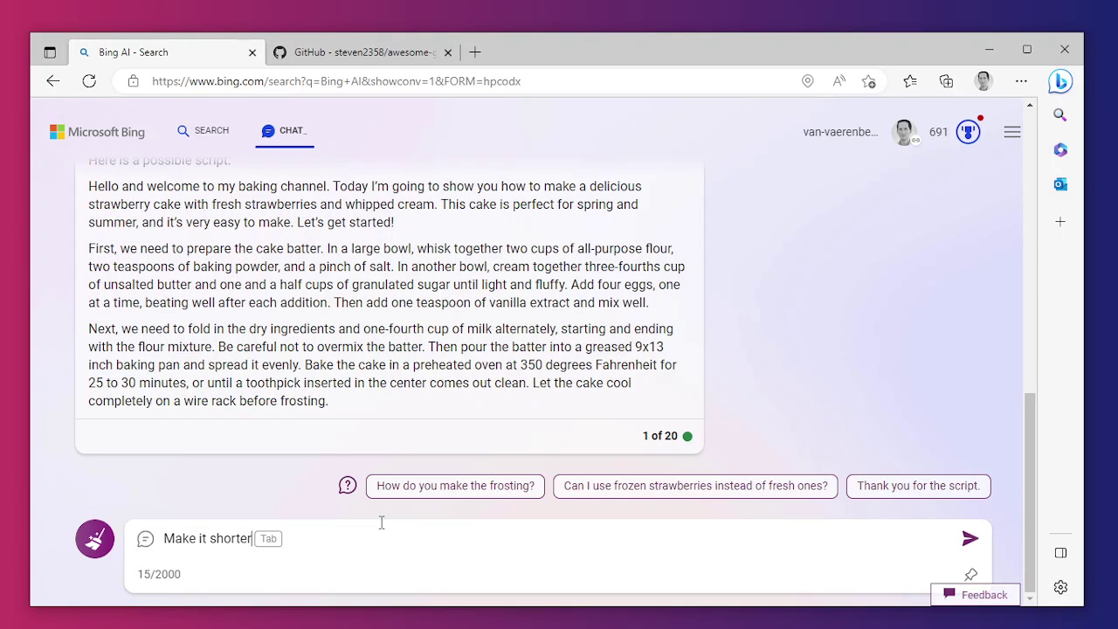
{"action": "key", "text": "ctrl+shift+Left"}
{"action": "key", "text": "ctrl+shift+Left"}
{"action": "type", "text": "it hasl"}
{"action": "key", "text": "BackSpace"}
{"action": "key", "text": "BackSpace"}
{"action": "type", "text": "ls a"}
{"action": "key", "text": "BackSpace"}
{"action": "key", "text": "BackSpace"}
{"action": "key", "text": "BackSpace"}
{"action": "type", "text": "f as long."}
{"action": "key", "text": "Return"}
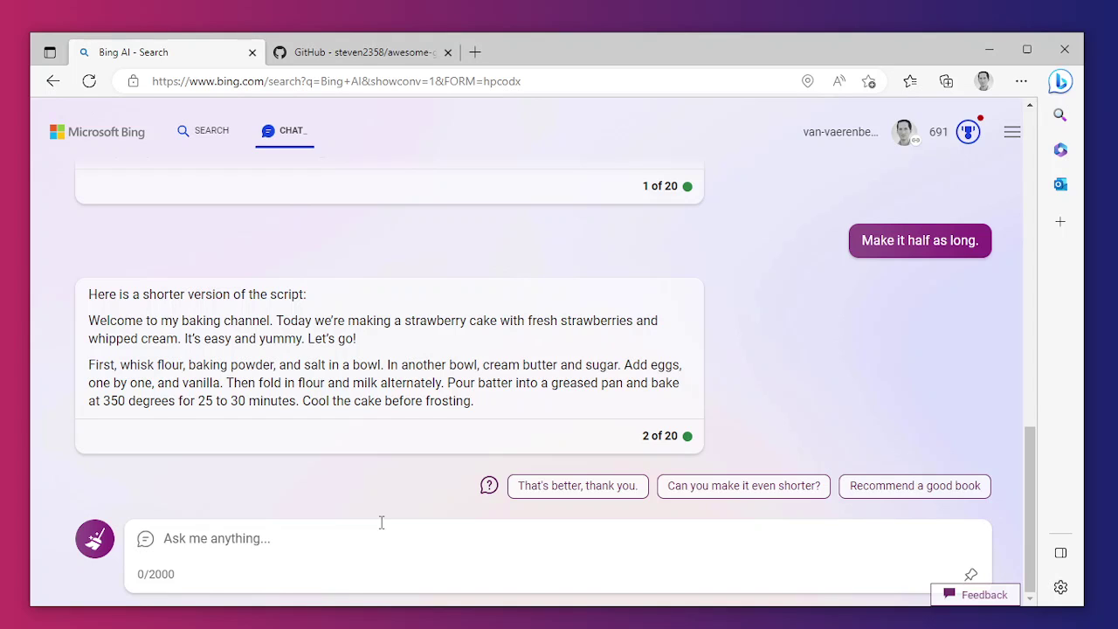
Step: Send the follow-up request "Add a short ending" and look over the revised script
{"action": "type", "text": "Add a "}
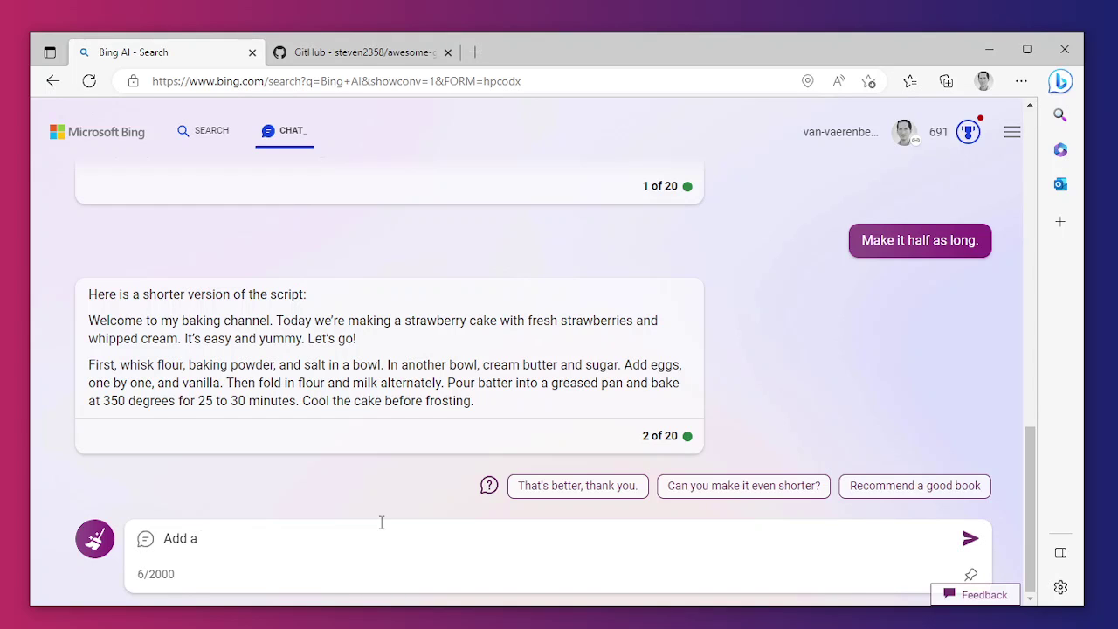
{"action": "type", "text": "short ending"}
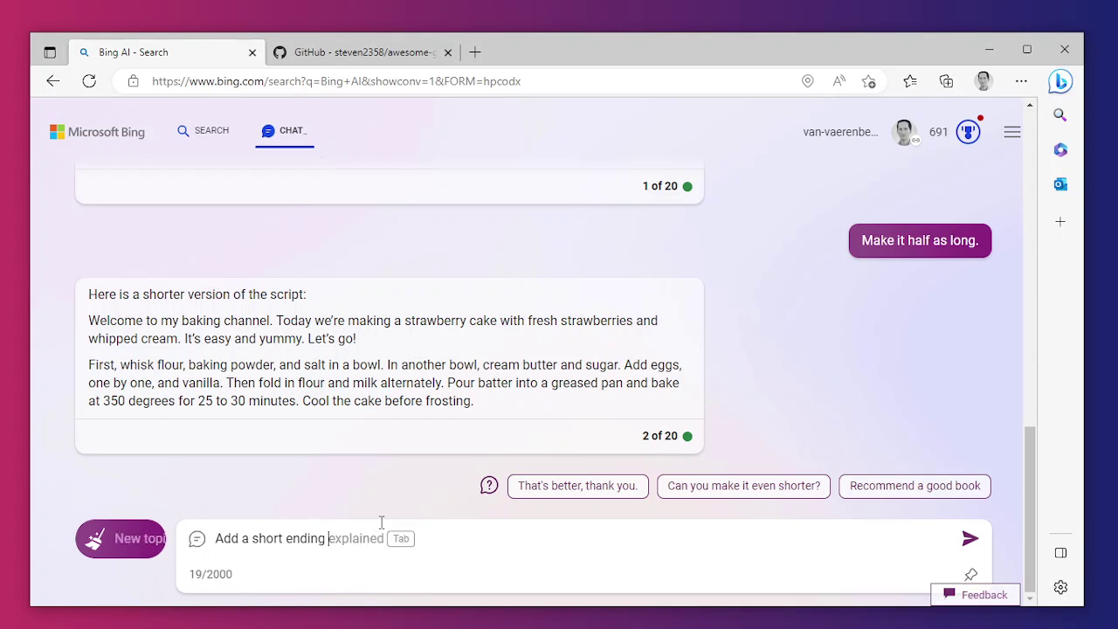
{"action": "key", "text": "BackSpace"}
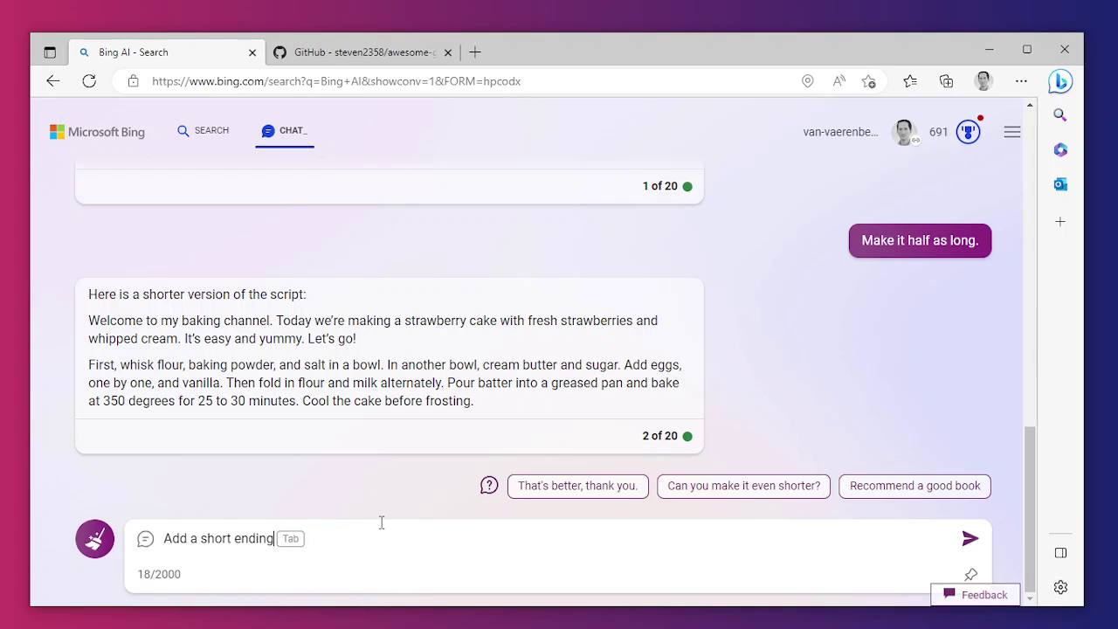
{"action": "key", "text": "Return"}
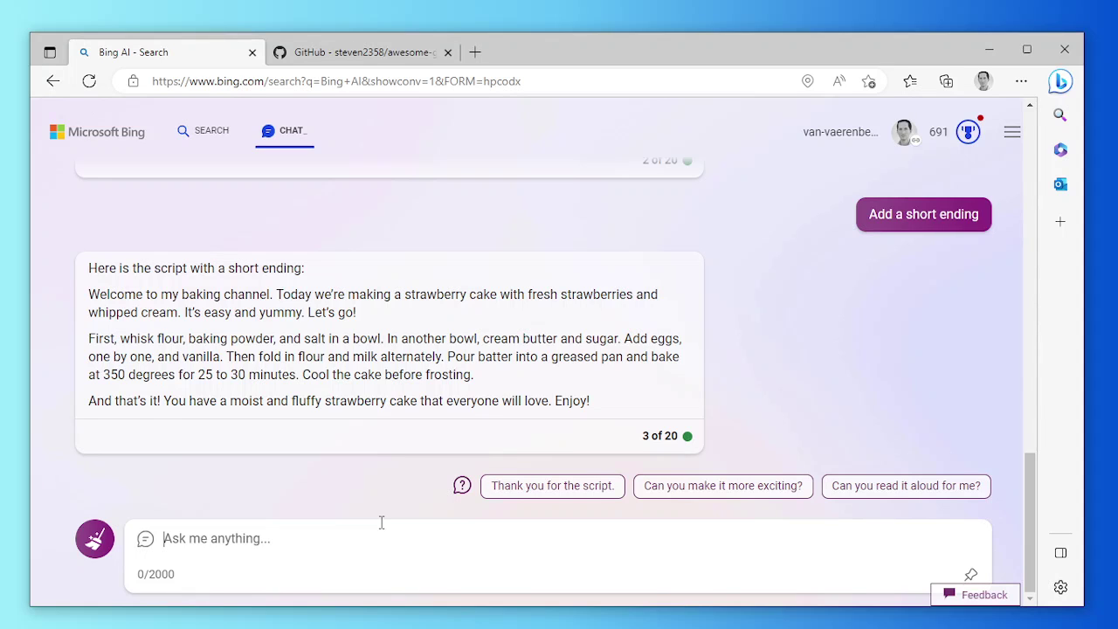
{"action": "scroll", "coordinate": [584, 387], "scroll_direction": "up", "scroll_amount": 1}
{"action": "scroll", "coordinate": [585, 387], "scroll_direction": "down", "scroll_amount": 1}
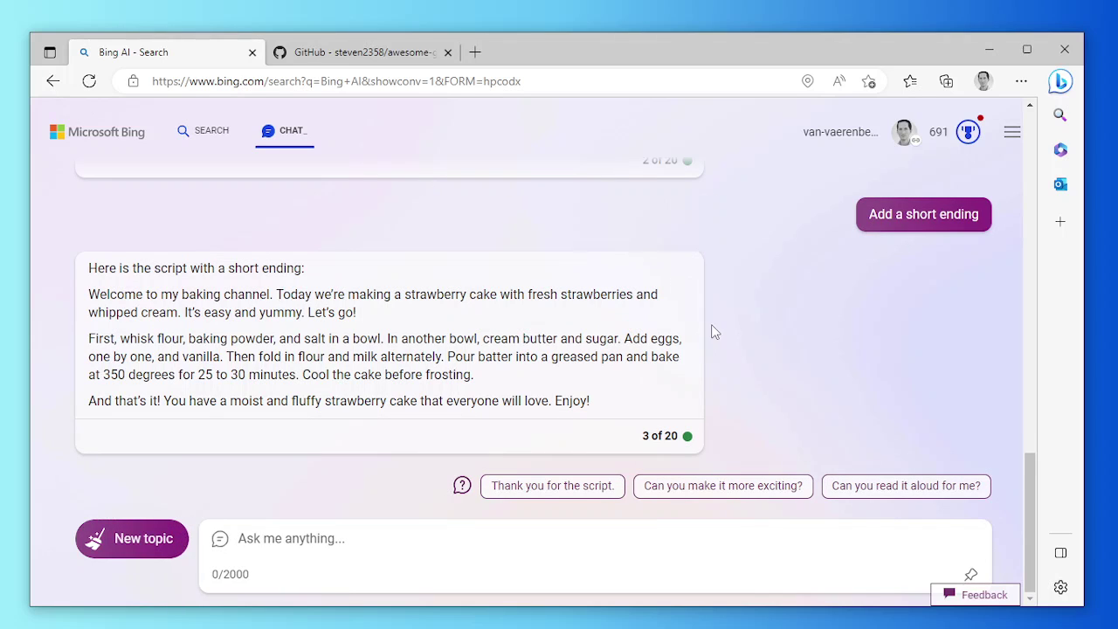
Step: Send the prompt "create a picture of a police officer standing in front of a town hall, microphone in one hand, sunglasses, pixar style"
{"action": "left_click", "coordinate": [412, 528]}
{"action": "type", "text": "creawte"}
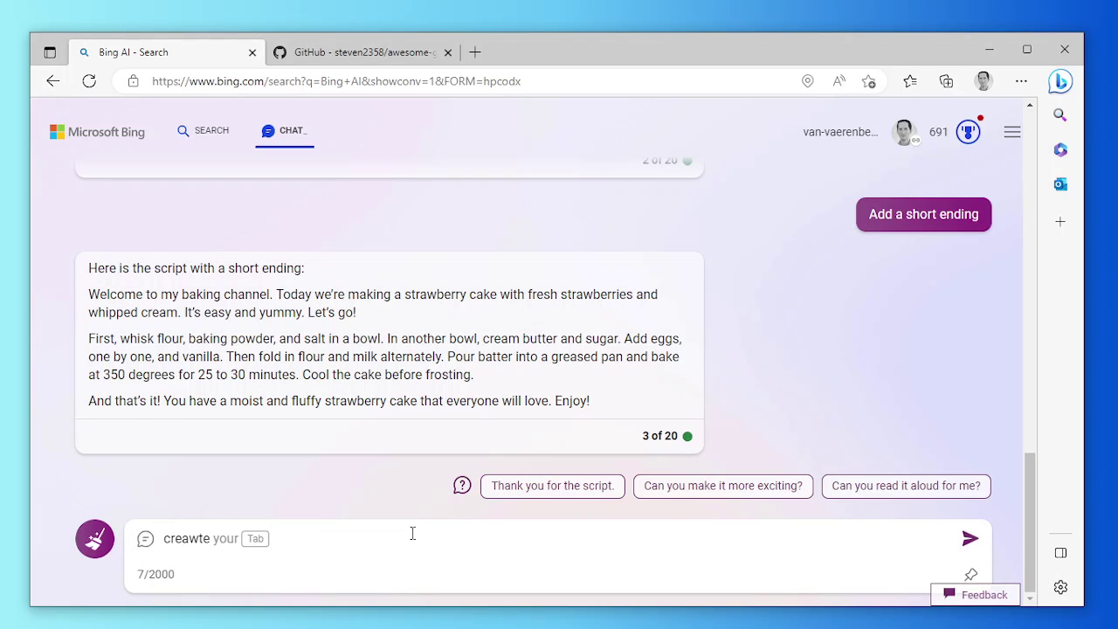
{"action": "key", "text": "Left"}
{"action": "key", "text": "Left"}
{"action": "key", "text": "BackSpace"}
{"action": "key", "text": "Right"}
{"action": "key", "text": "Right"}
{"action": "type", "text": "a "}
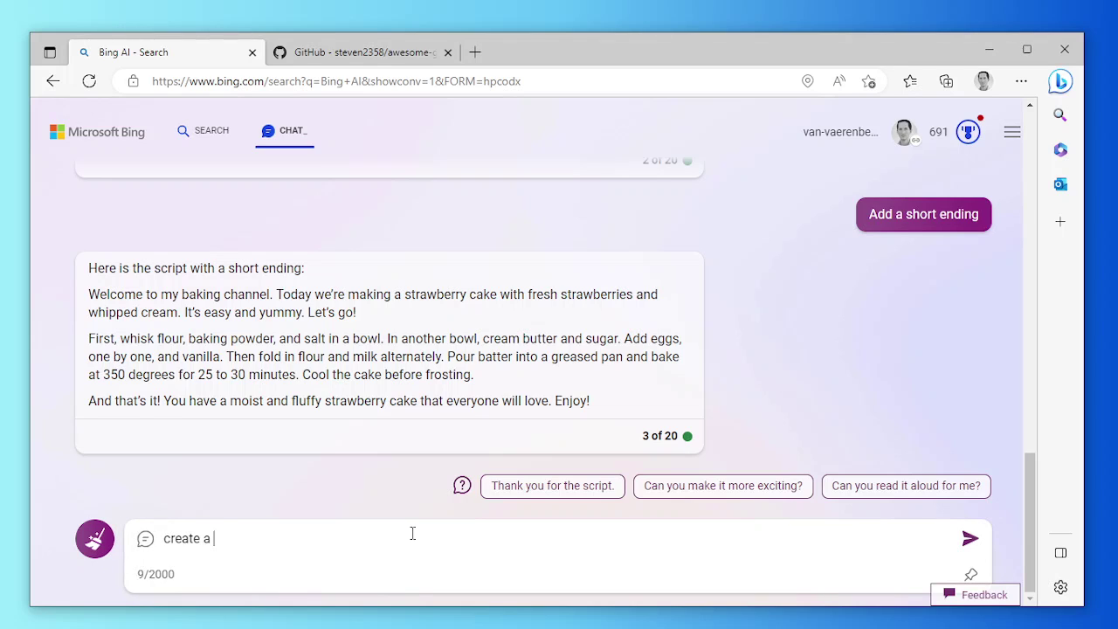
{"action": "type", "text": "picture of a pol"}
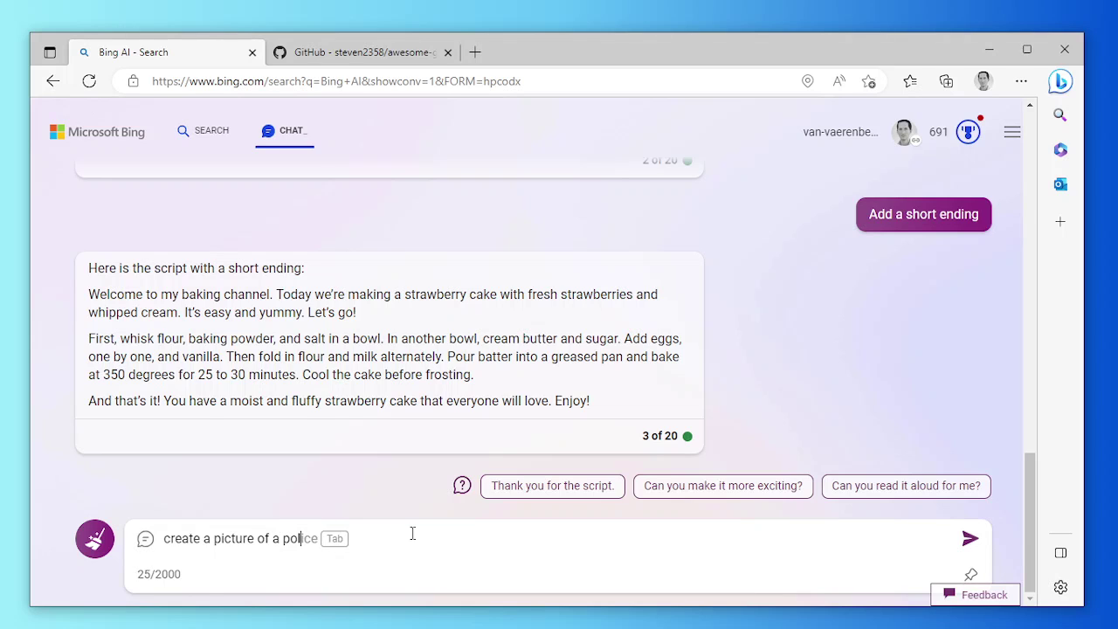
{"action": "type", "text": "ice officer "}
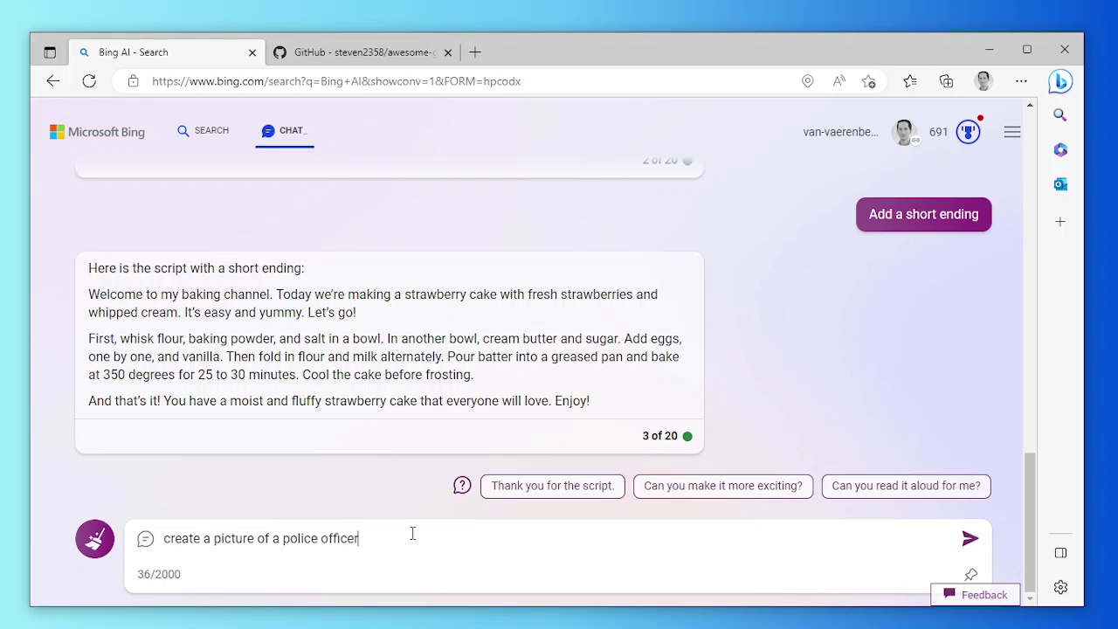
{"action": "type", "text": "standing in front of a to"}
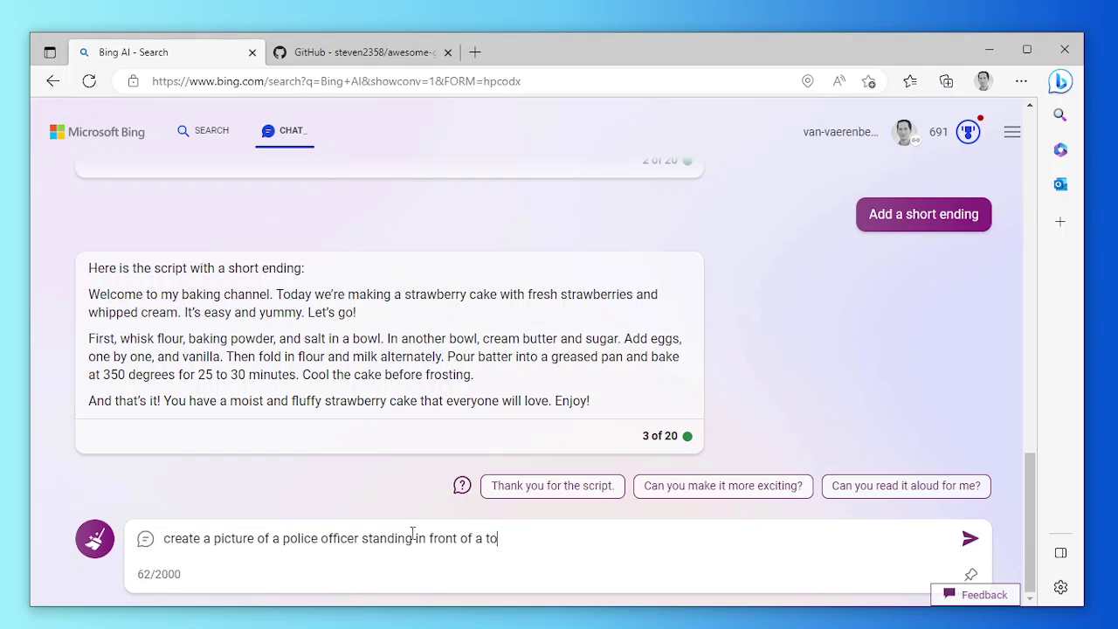
{"action": "type", "text": "wn hall, microphone in one hand, sunglasses, pixar"}
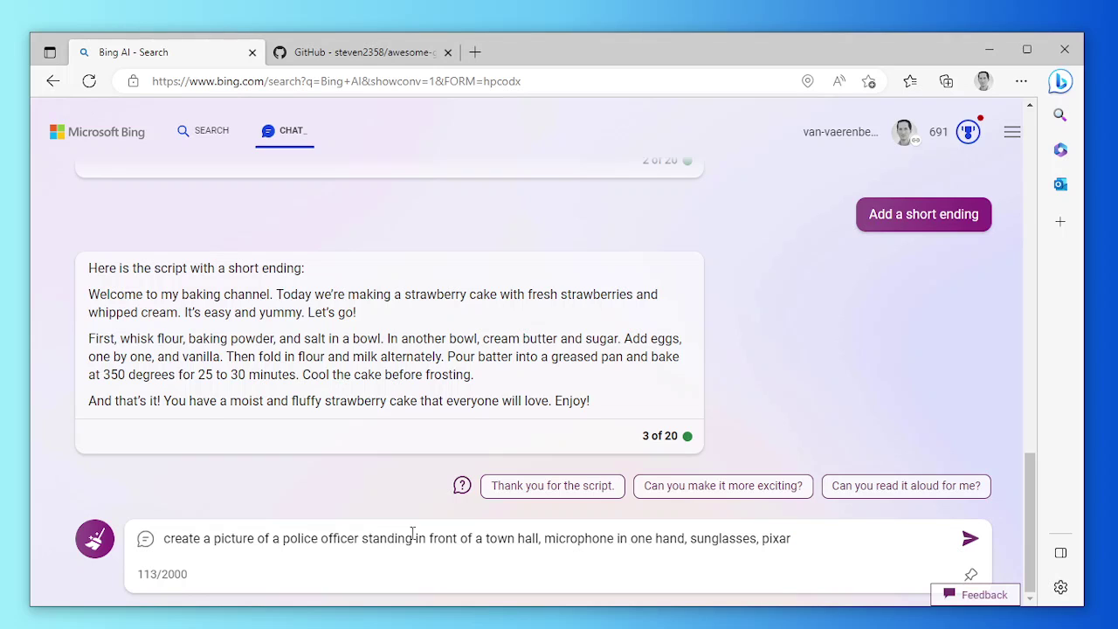
{"action": "type", "text": "styole"}
{"action": "key", "text": "BackSpace"}
{"action": "key", "text": "Return"}
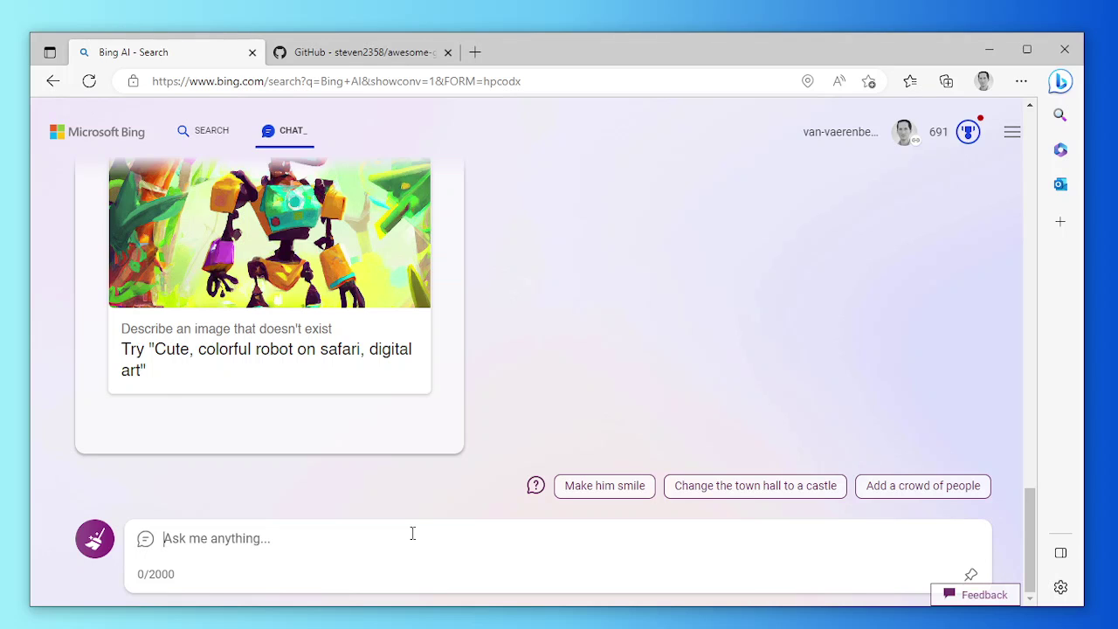
Step: Review the generated police officer pictures and open the first one, with spiky hair and a white-columned town hall, at full size
{"action": "scroll", "coordinate": [349, 407], "scroll_direction": "up", "scroll_amount": 4}
{"action": "scroll", "coordinate": [398, 381], "scroll_direction": "down", "scroll_amount": 3}
{"action": "scroll", "coordinate": [398, 381], "scroll_direction": "down", "scroll_amount": 1}
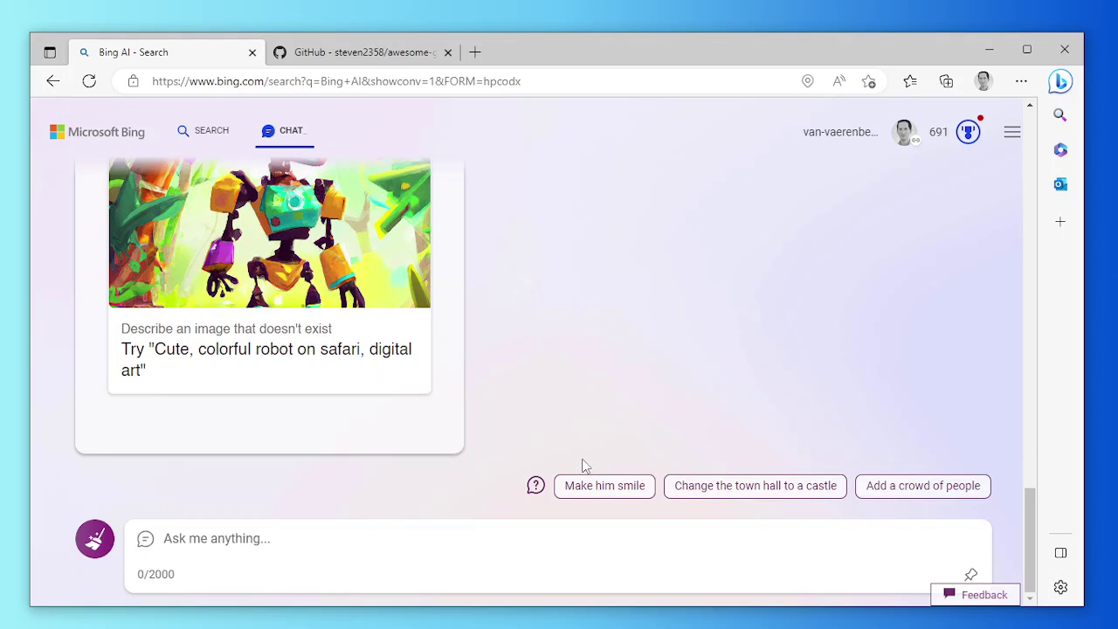
{"action": "left_click", "coordinate": [747, 486]}
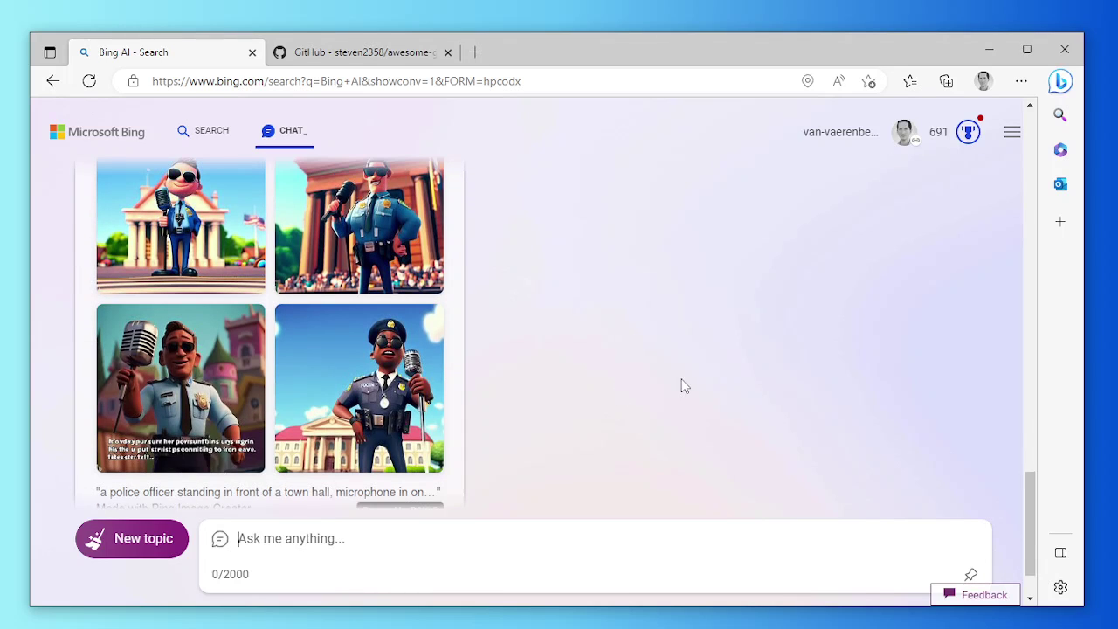
{"action": "scroll", "coordinate": [632, 370], "scroll_direction": "up", "scroll_amount": 1}
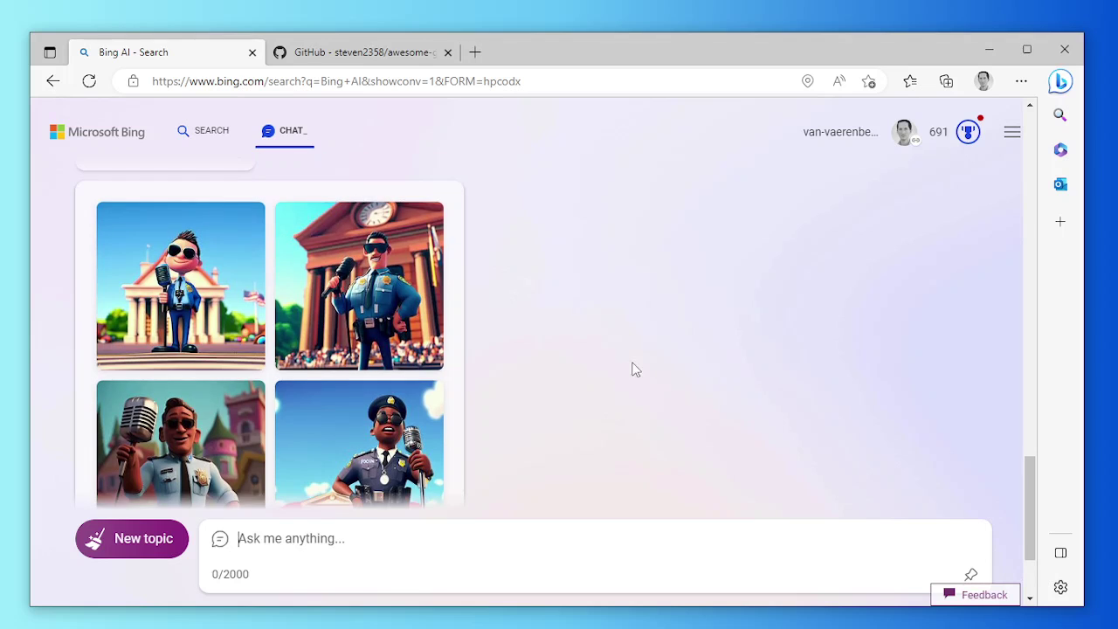
{"action": "left_click", "coordinate": [194, 287]}
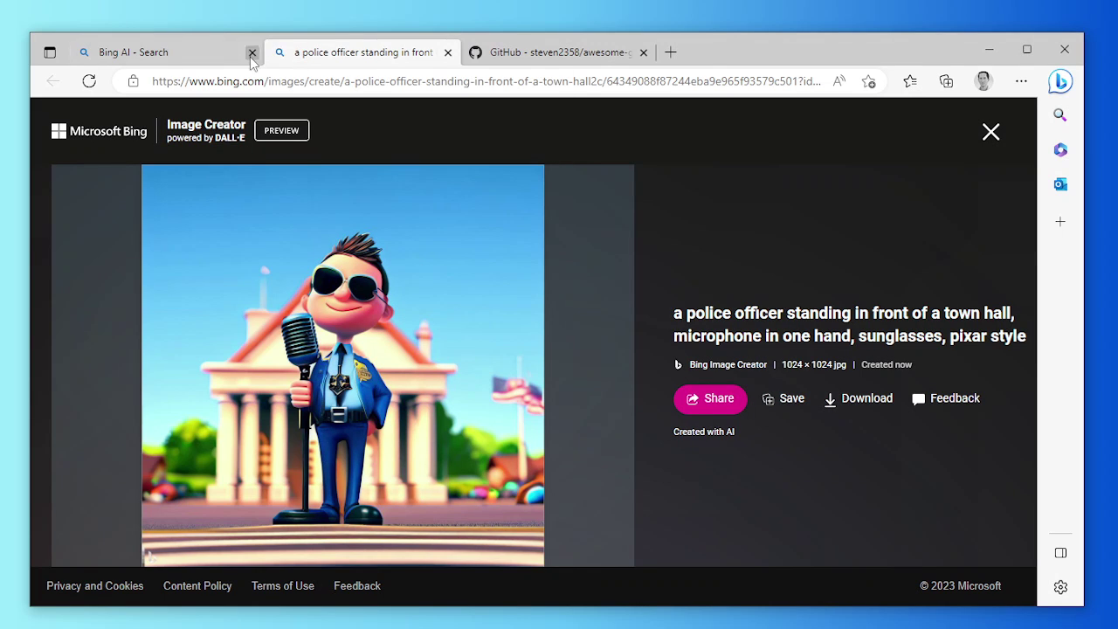
Step: View the second police officer picture, with the clock-topped town hall, and the third, with the castle towers, at full size and close each one
{"action": "mouse_move", "coordinate": [165, 60]}
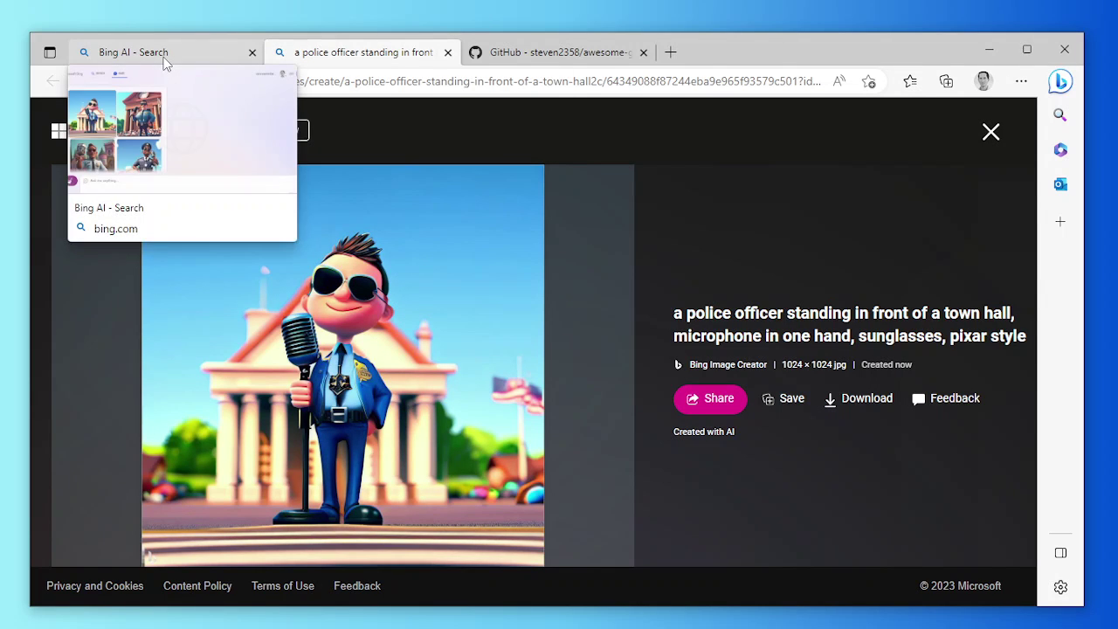
{"action": "left_click", "coordinate": [166, 55]}
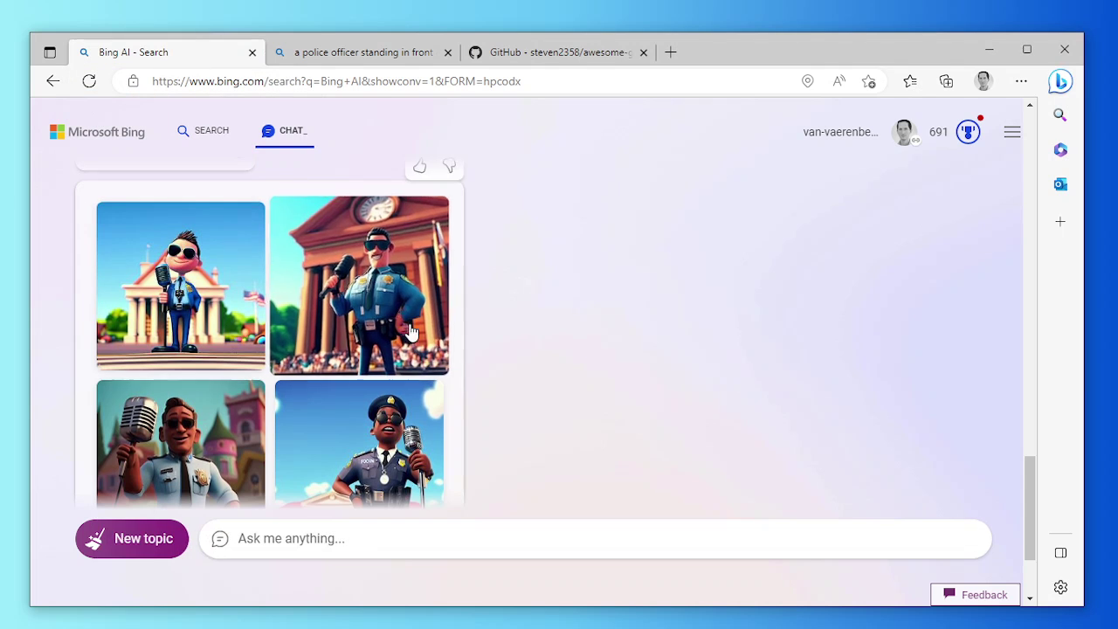
{"action": "left_click", "coordinate": [408, 264]}
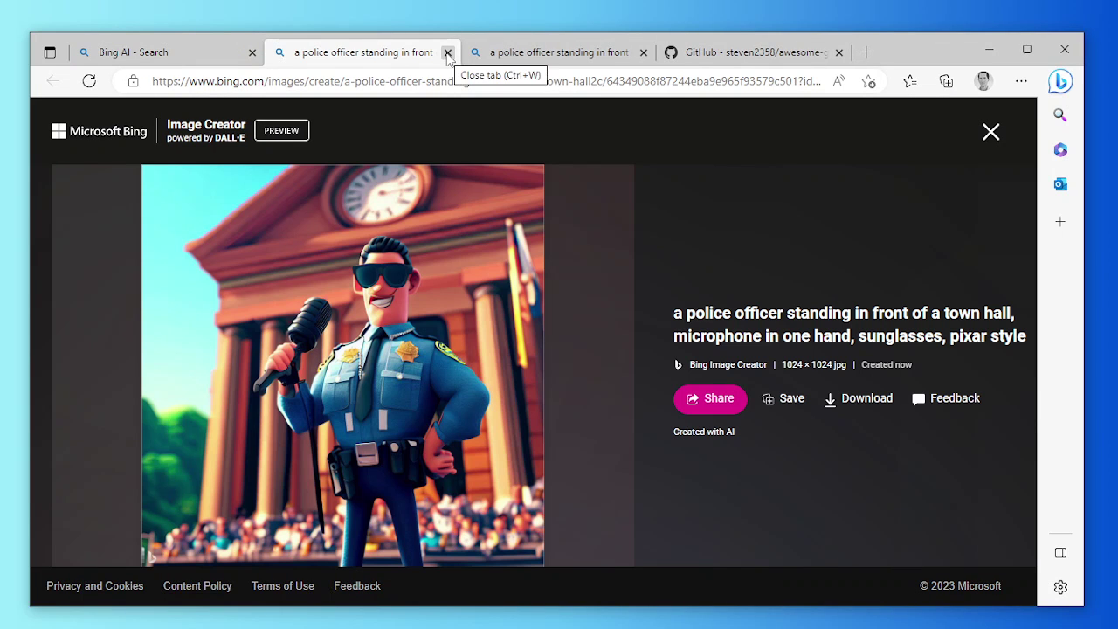
{"action": "left_click", "coordinate": [447, 53]}
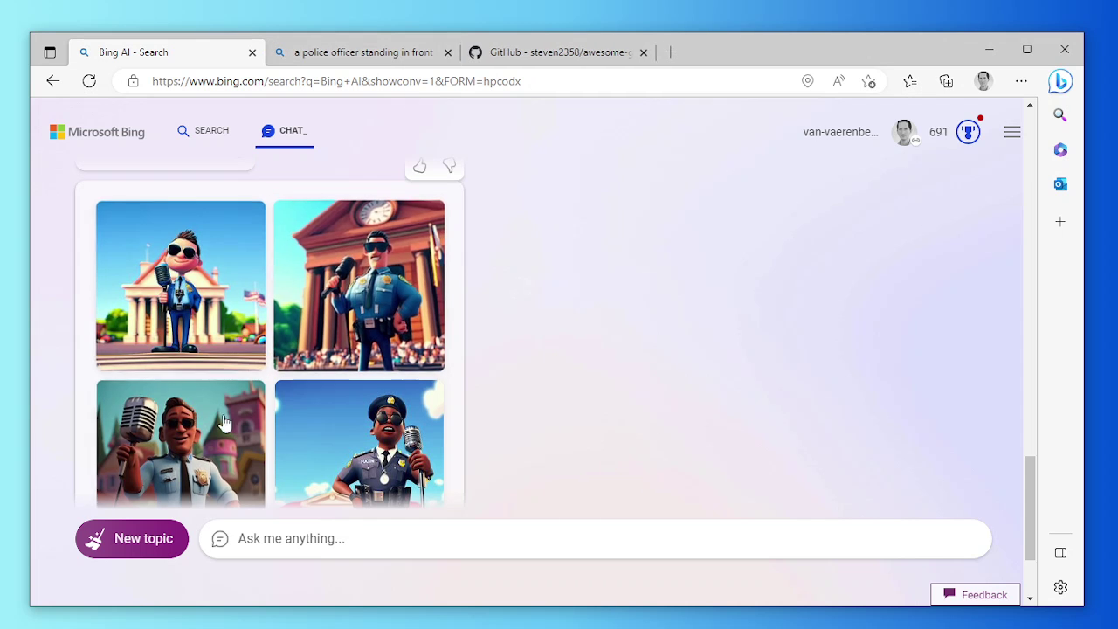
{"action": "scroll", "coordinate": [205, 321], "scroll_direction": "down", "scroll_amount": 2}
{"action": "left_click", "coordinate": [204, 320]}
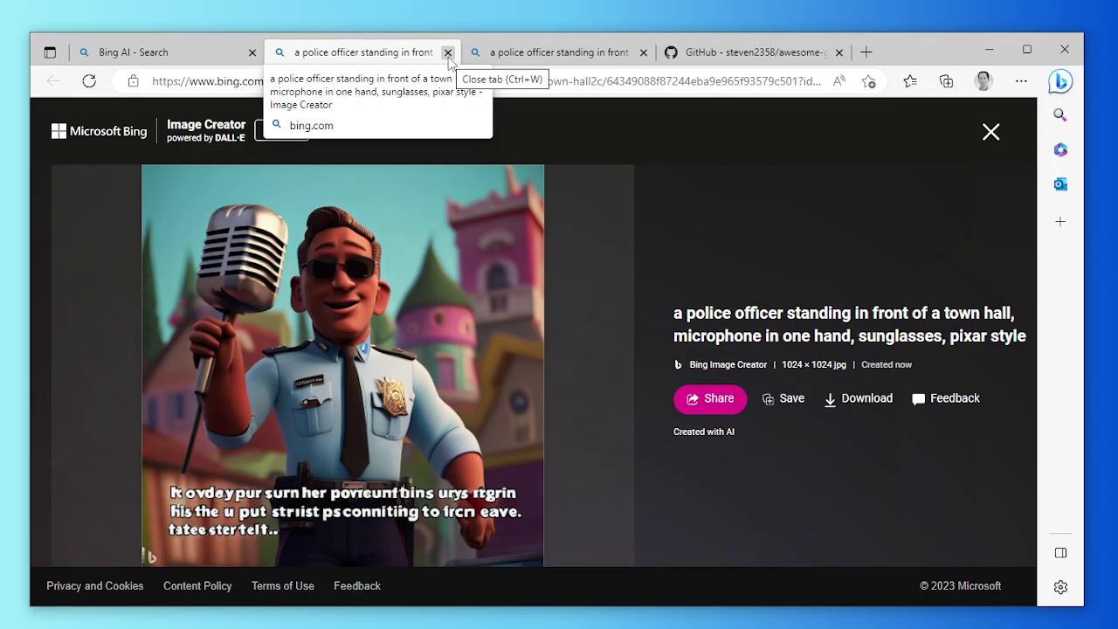
{"action": "left_click", "coordinate": [447, 53]}
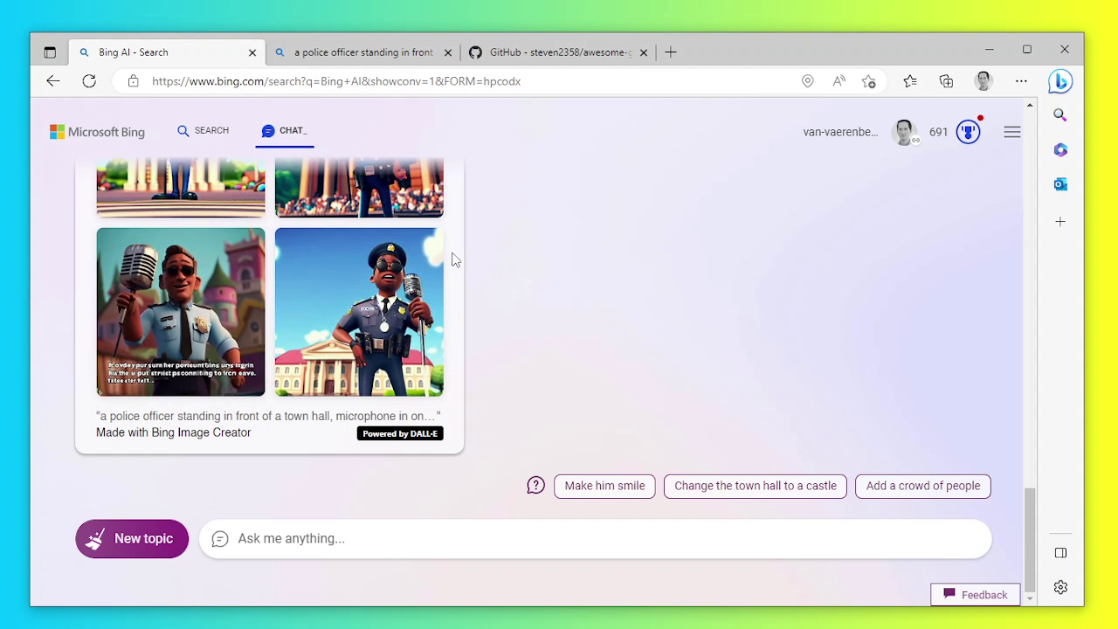
Step: View the fourth picture, with the officer in a peaked cap, at full size and look again at the spiky-haired officer picture
{"action": "scroll", "coordinate": [549, 311], "scroll_direction": "up", "scroll_amount": 1}
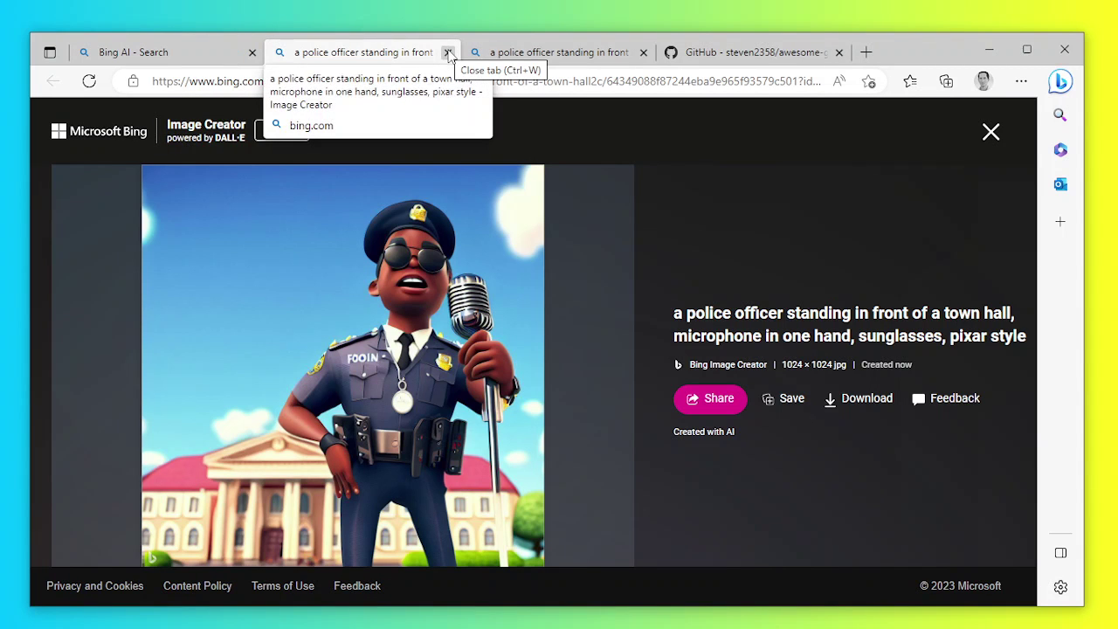
{"action": "left_click", "coordinate": [448, 53]}
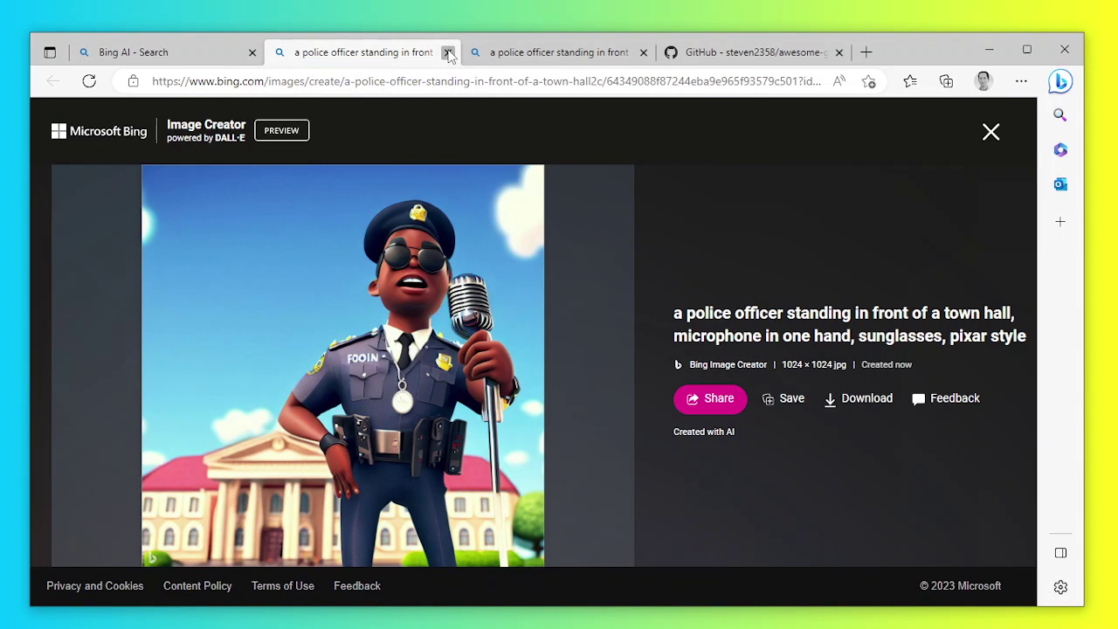
{"action": "scroll", "coordinate": [452, 320], "scroll_direction": "up", "scroll_amount": 1}
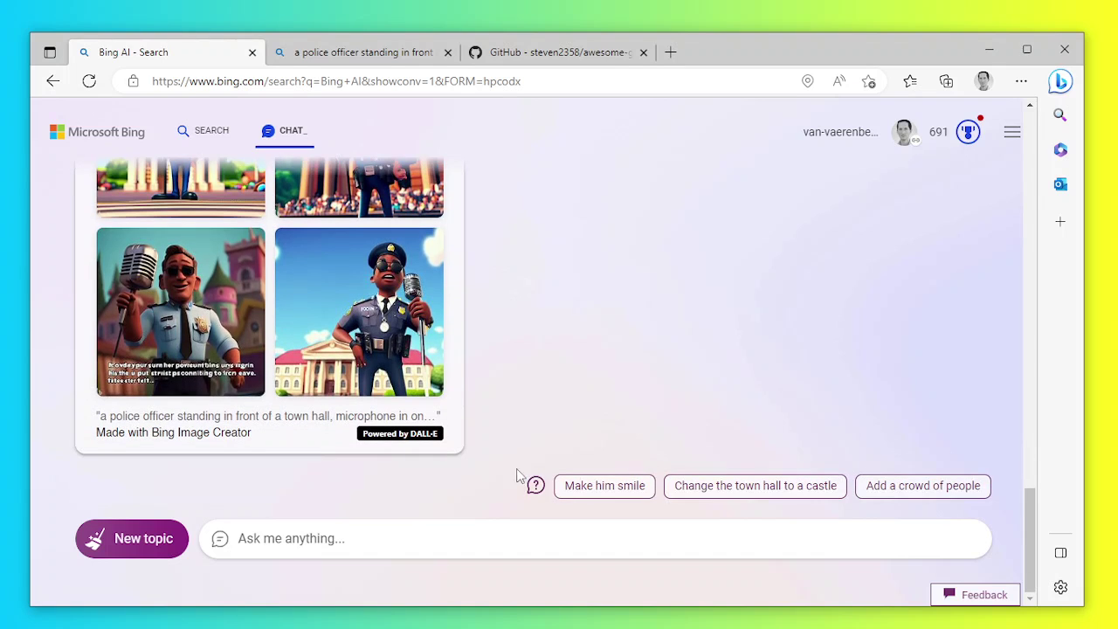
{"action": "scroll", "coordinate": [513, 474], "scroll_direction": "up", "scroll_amount": 2}
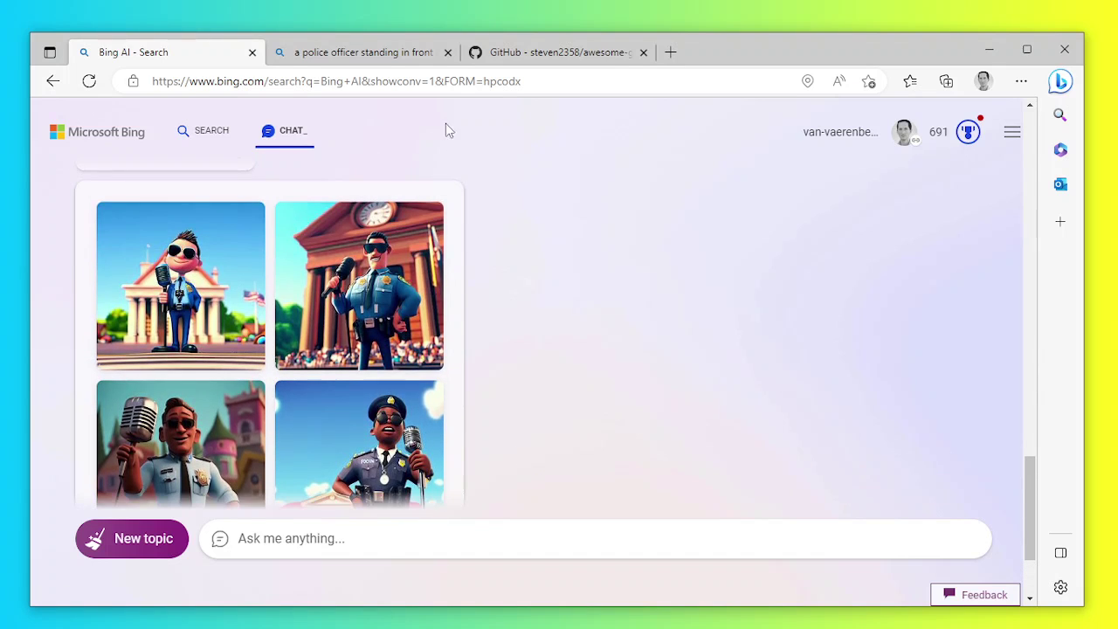
{"action": "left_click", "coordinate": [365, 54]}
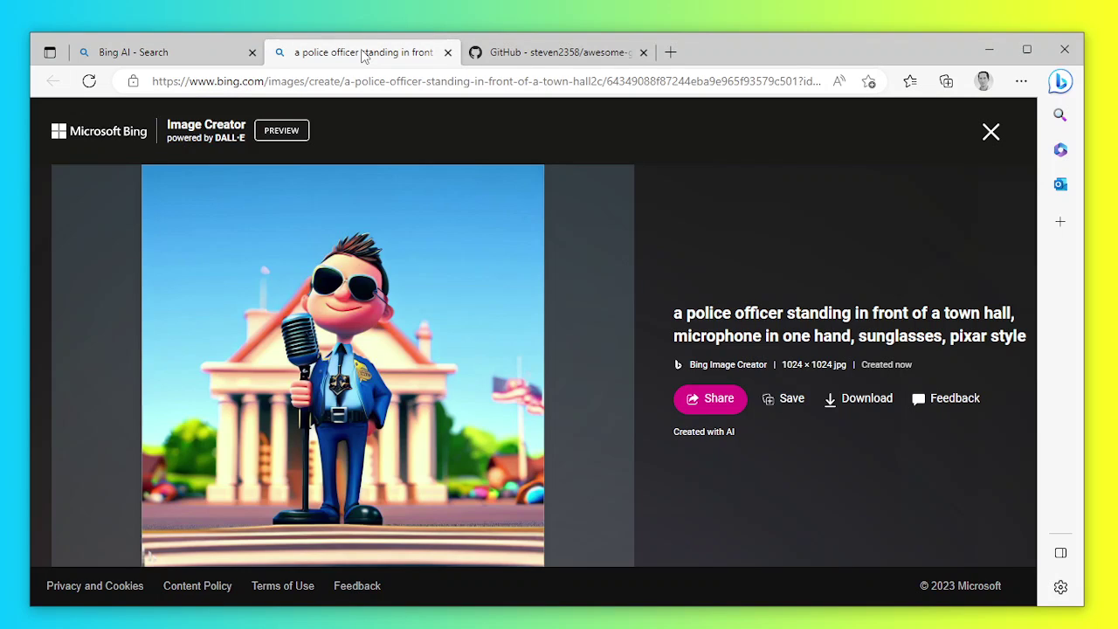
Step: Send the follow-up request "can you change the background to a blue sky, and make the officer face the camera" in Bing Chat
{"action": "left_click", "coordinate": [167, 54]}
{"action": "left_click", "coordinate": [467, 536]}
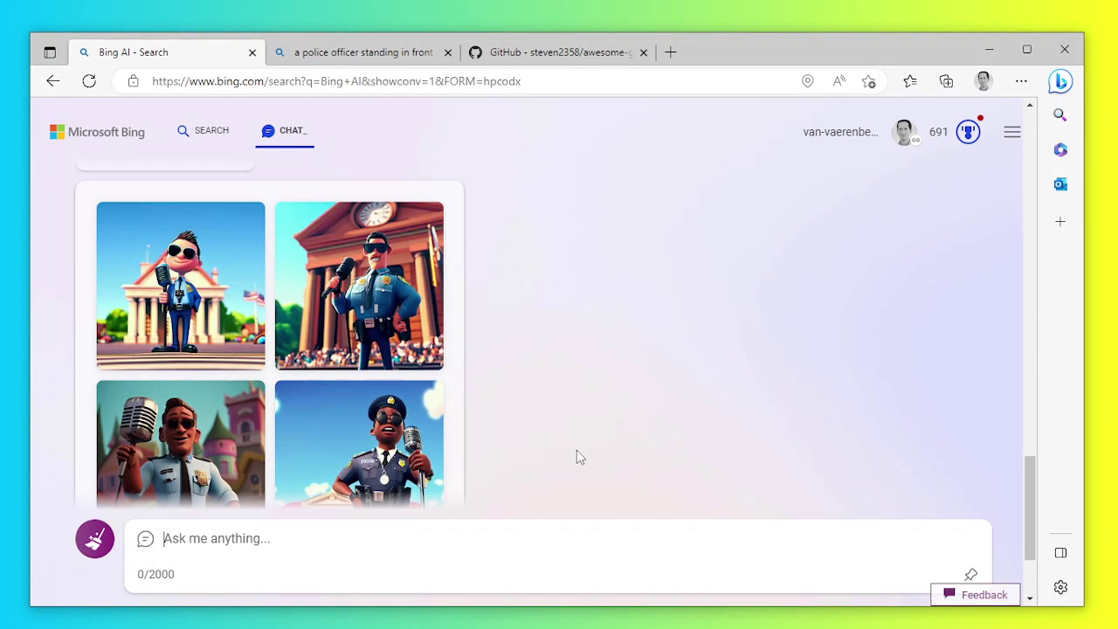
{"action": "type", "text": "can you change the background to a blue sky, abo"}
{"action": "key", "text": "BackSpace"}
{"action": "key", "text": "BackSpace"}
{"action": "type", "text": "nd make the officer face the camera"}
{"action": "key", "text": "Return"}
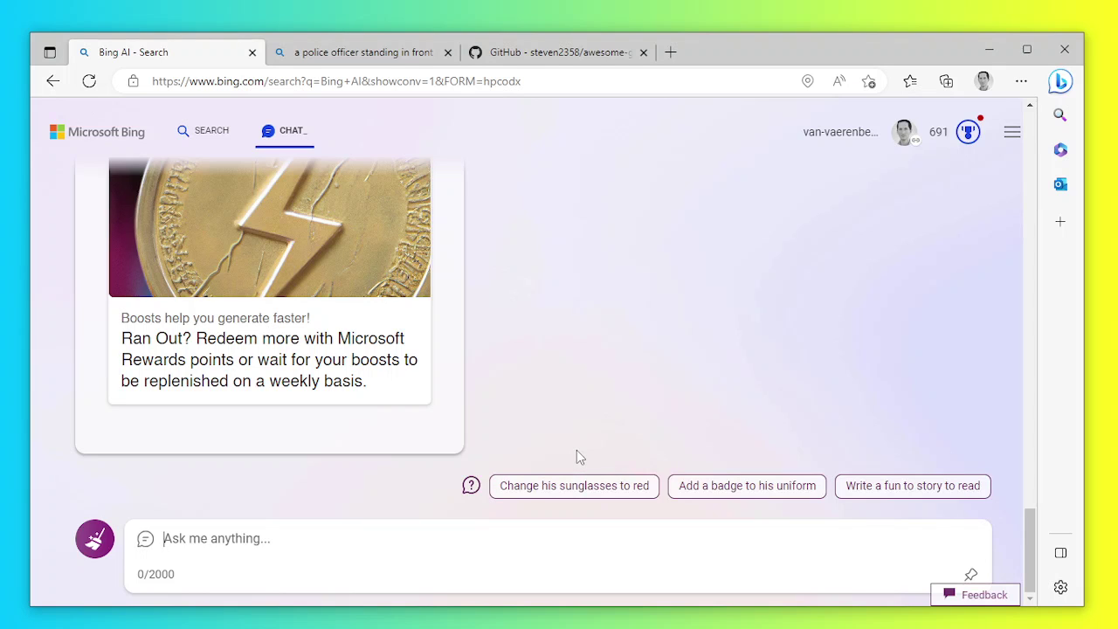
Step: Examine the new blue-sky officer pictures and view the one with the wristwatch and the one with the microphone stand at full size
{"action": "scroll", "coordinate": [381, 484], "scroll_direction": "up", "scroll_amount": 4}
{"action": "scroll", "coordinate": [402, 401], "scroll_direction": "down", "scroll_amount": 3}
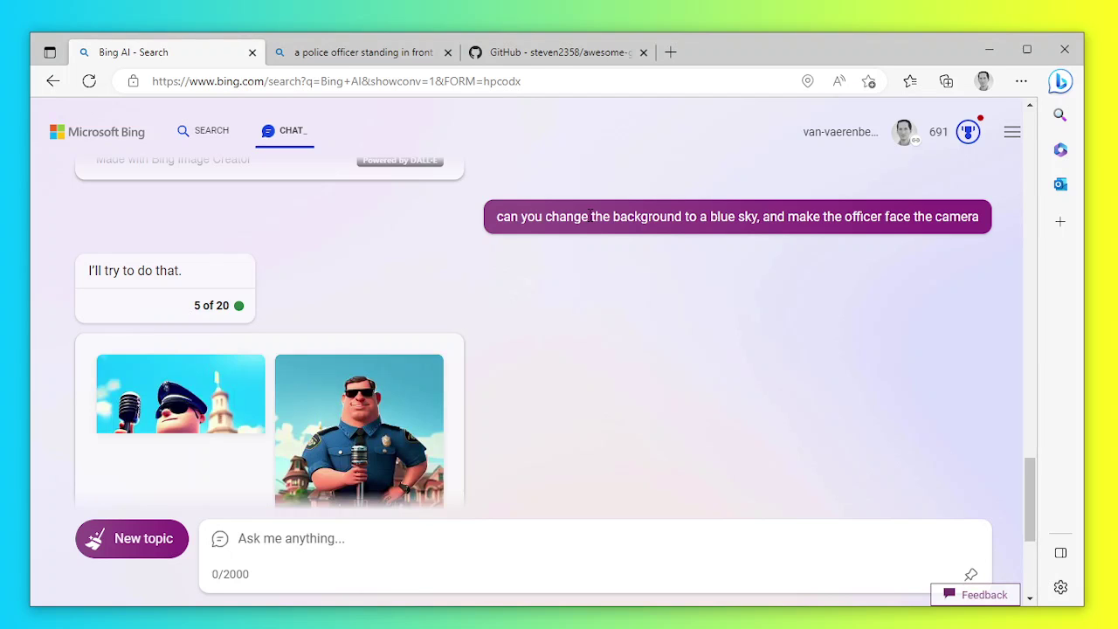
{"action": "scroll", "coordinate": [591, 289], "scroll_direction": "down", "scroll_amount": 3}
{"action": "scroll", "coordinate": [589, 289], "scroll_direction": "up", "scroll_amount": 1}
{"action": "scroll", "coordinate": [522, 340], "scroll_direction": "down", "scroll_amount": 1}
{"action": "scroll", "coordinate": [432, 371], "scroll_direction": "up", "scroll_amount": 1}
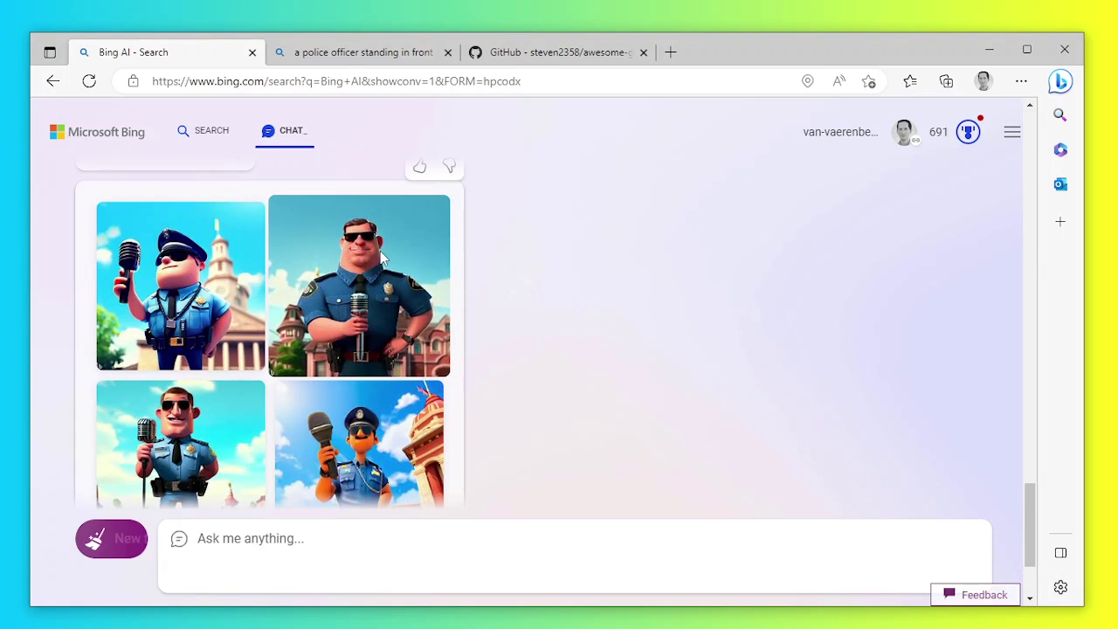
{"action": "left_click", "coordinate": [441, 257]}
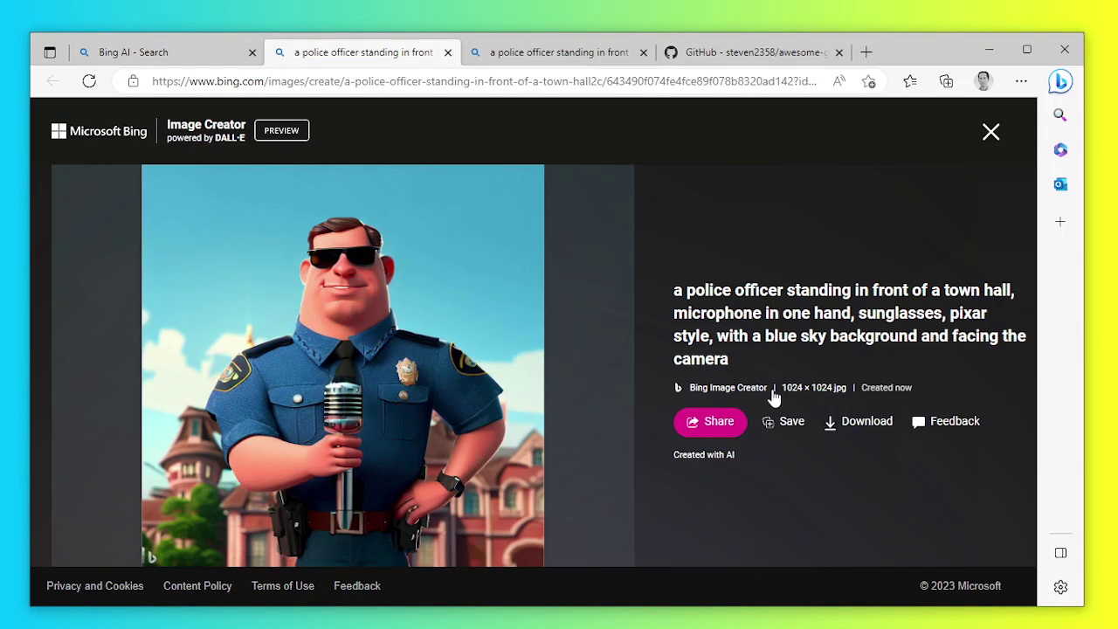
{"action": "left_click", "coordinate": [159, 50]}
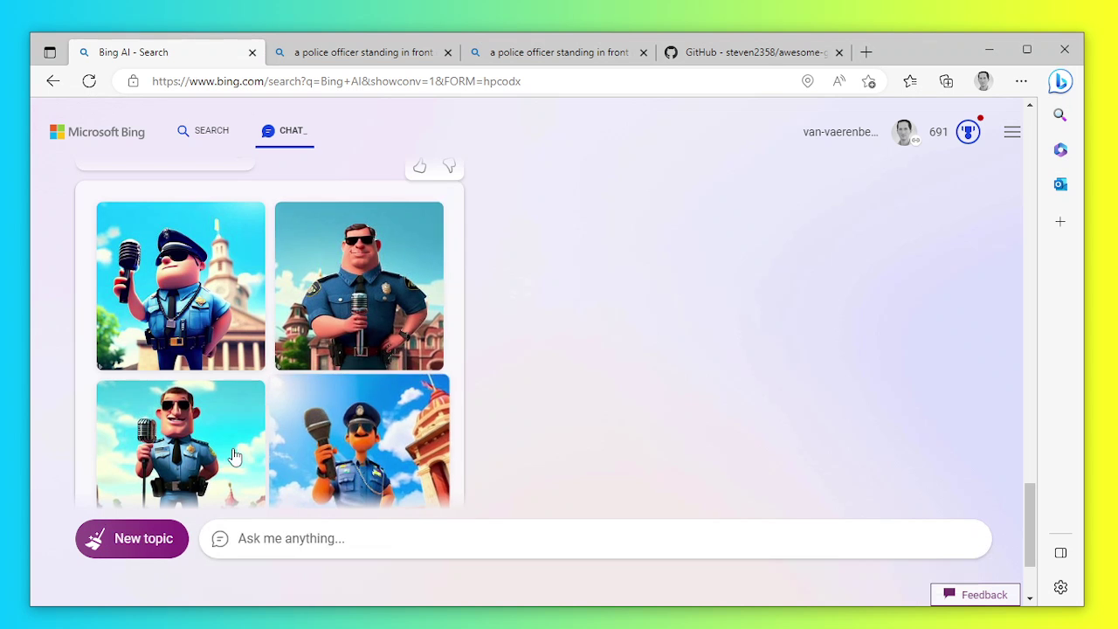
{"action": "left_click", "coordinate": [208, 426]}
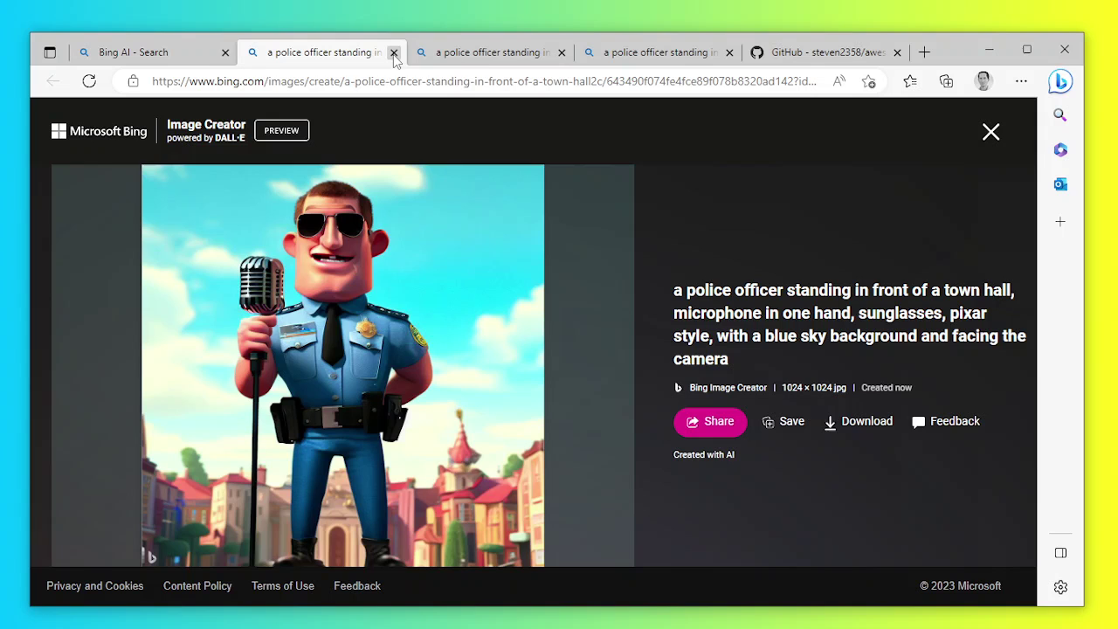
{"action": "left_click", "coordinate": [394, 53]}
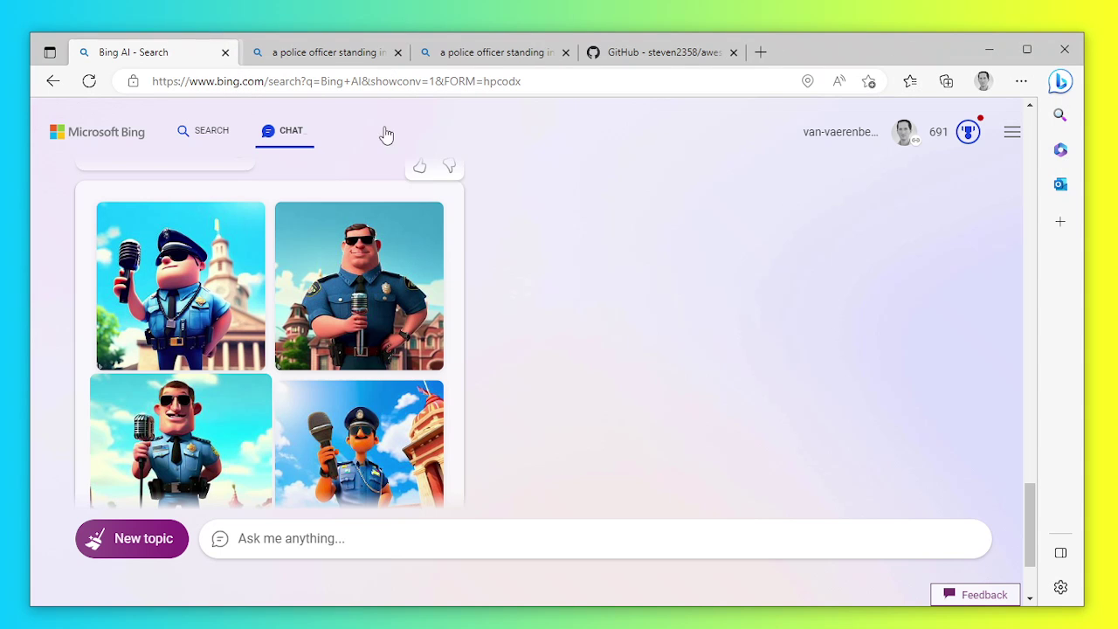
Step: Open the picture of the broad-necked officer wearing a wristwatch at full size and download it
{"action": "left_click", "coordinate": [367, 265]}
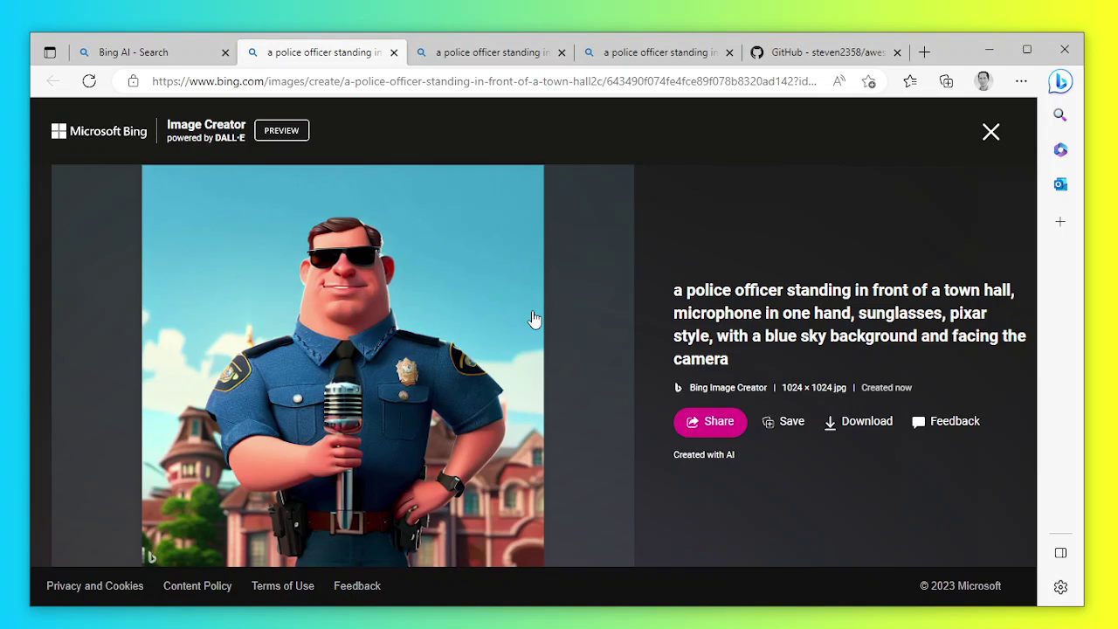
{"action": "left_click", "coordinate": [861, 422]}
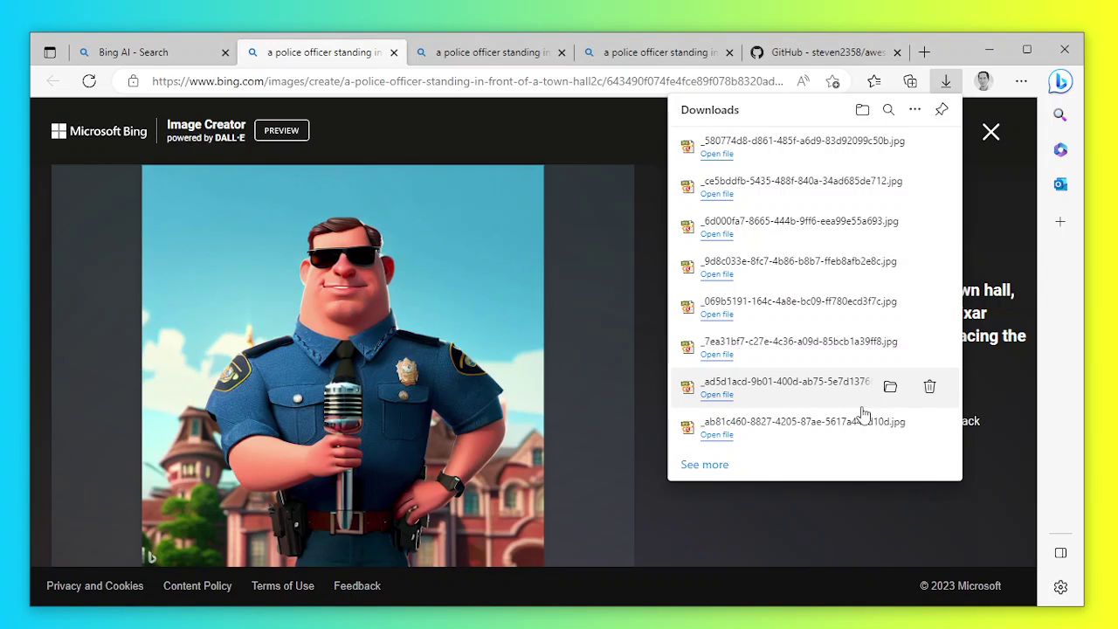
{"action": "left_click", "coordinate": [647, 362]}
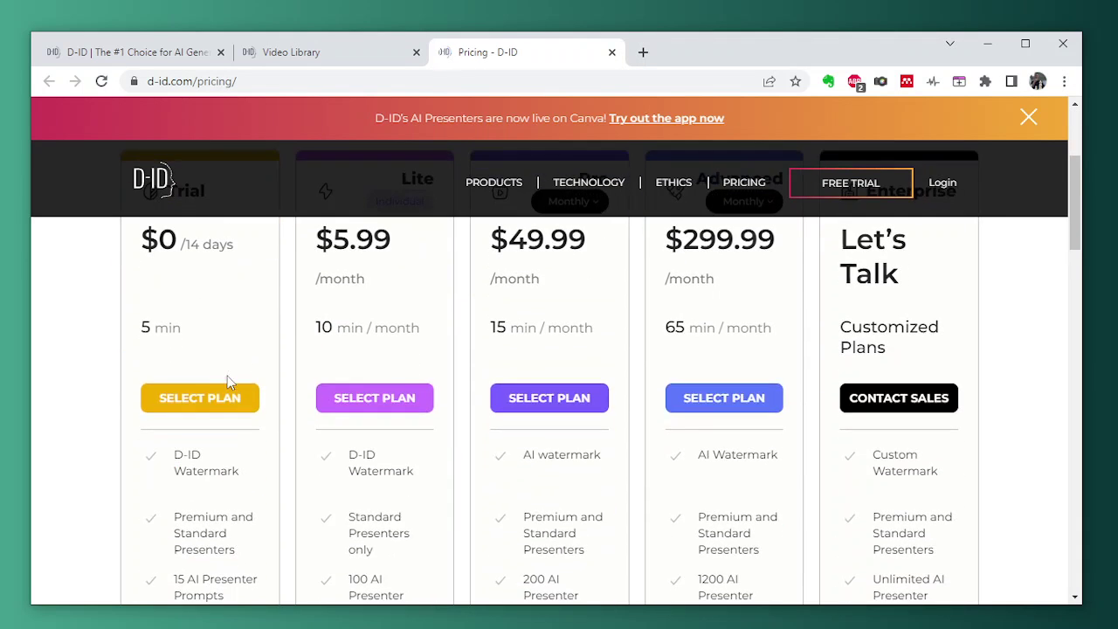
Step: Examine the prices, video minutes and included features of the D-ID plans from Trial to Enterprise
{"action": "scroll", "coordinate": [207, 394], "scroll_direction": "up", "scroll_amount": 2}
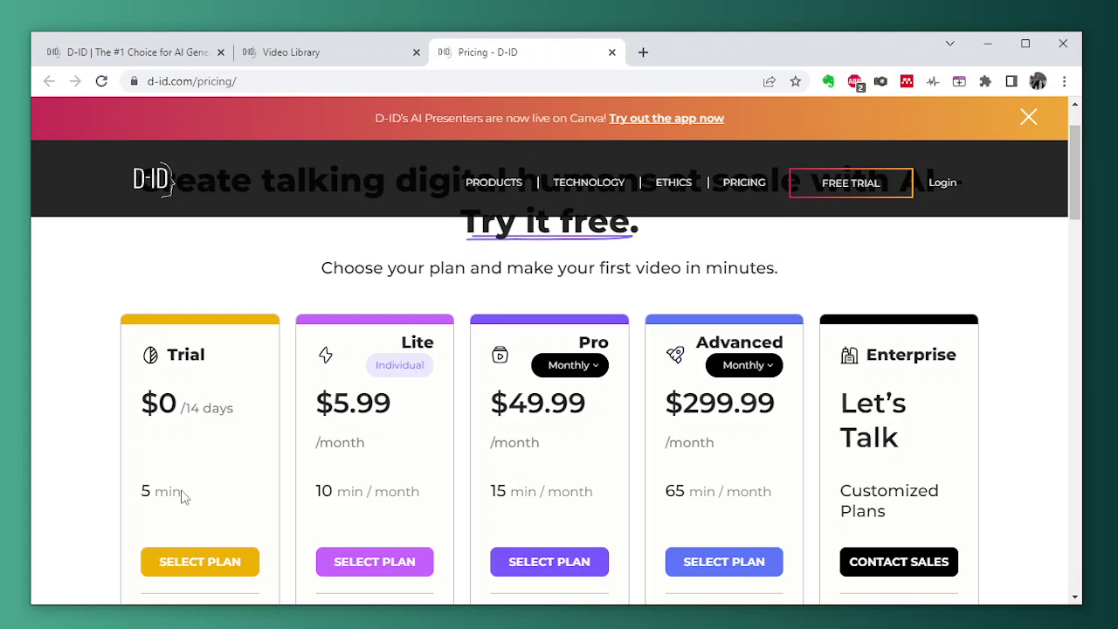
{"action": "scroll", "coordinate": [182, 496], "scroll_direction": "down", "scroll_amount": 3}
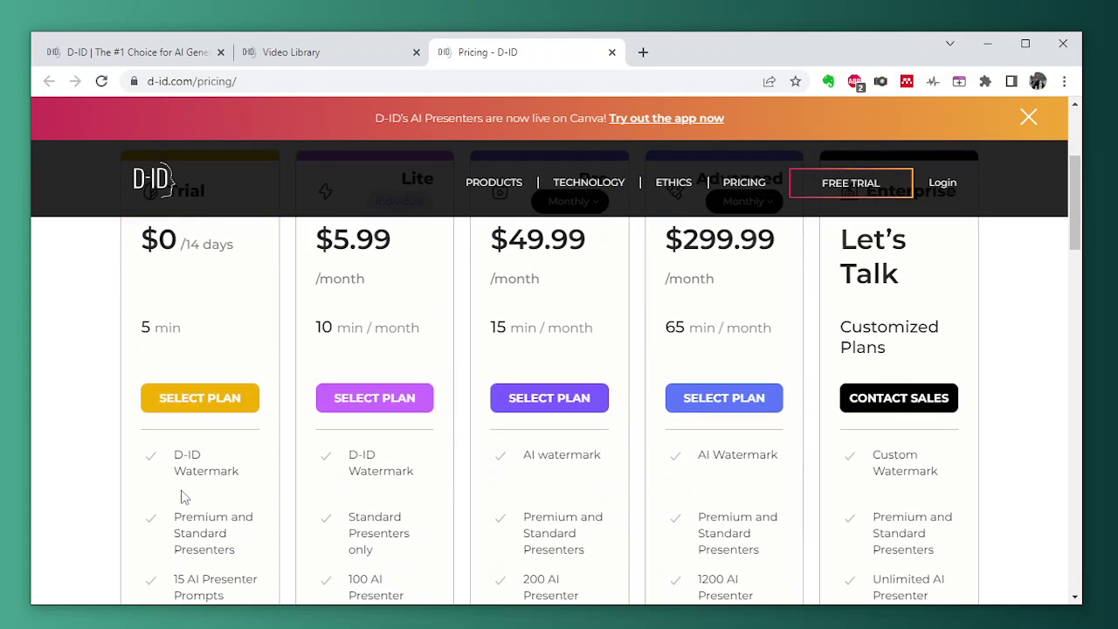
{"action": "scroll", "coordinate": [189, 409], "scroll_direction": "down", "scroll_amount": 1}
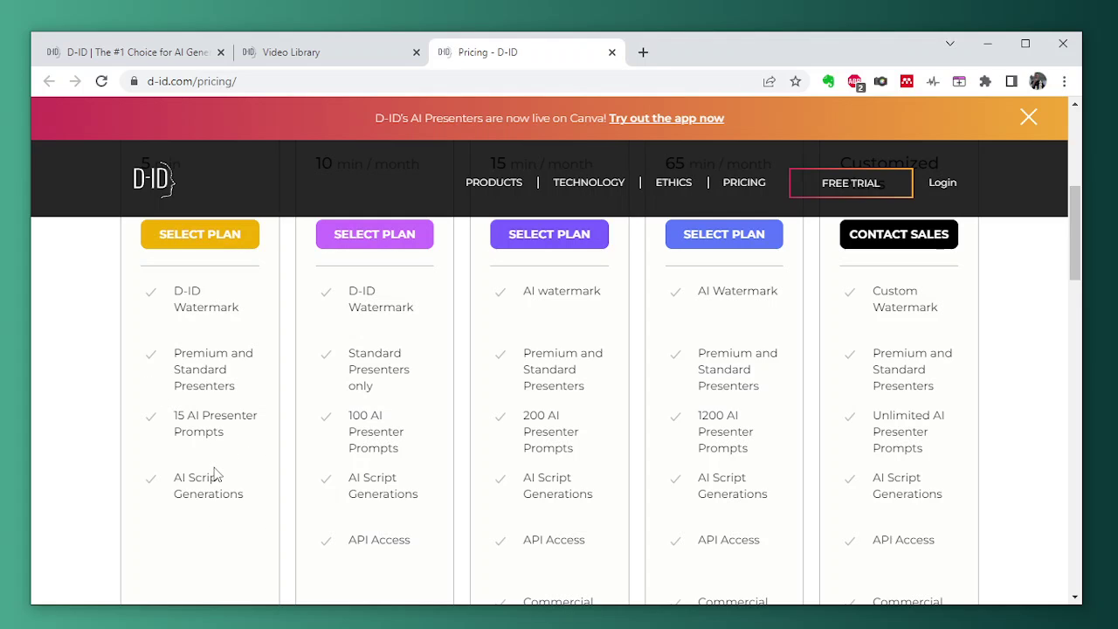
{"action": "scroll", "coordinate": [211, 471], "scroll_direction": "up", "scroll_amount": 1}
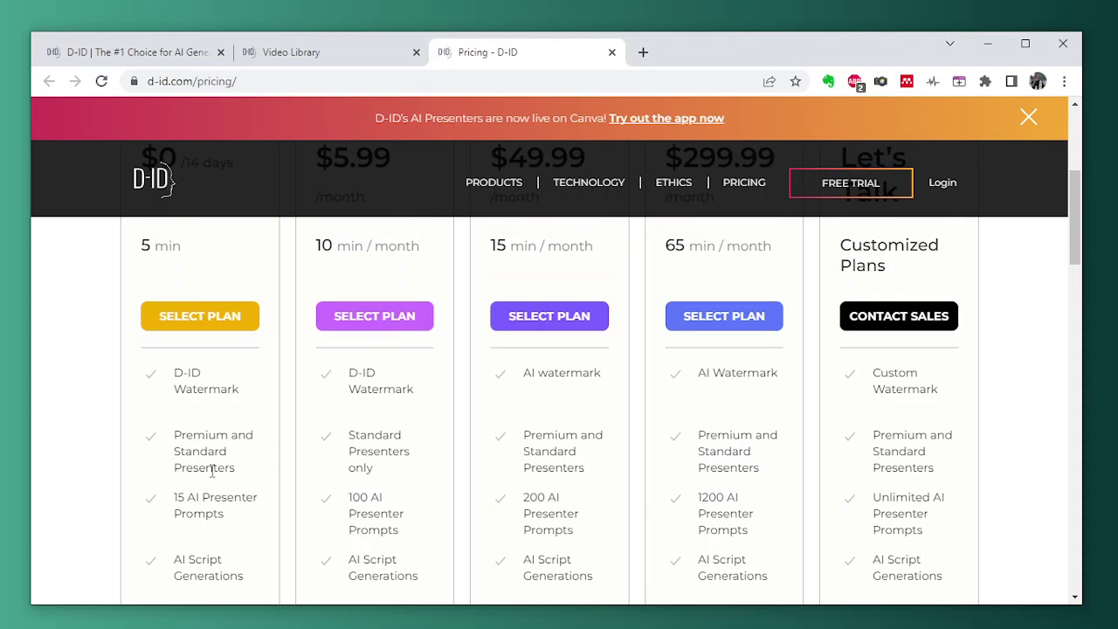
{"action": "scroll", "coordinate": [211, 472], "scroll_direction": "up", "scroll_amount": 4}
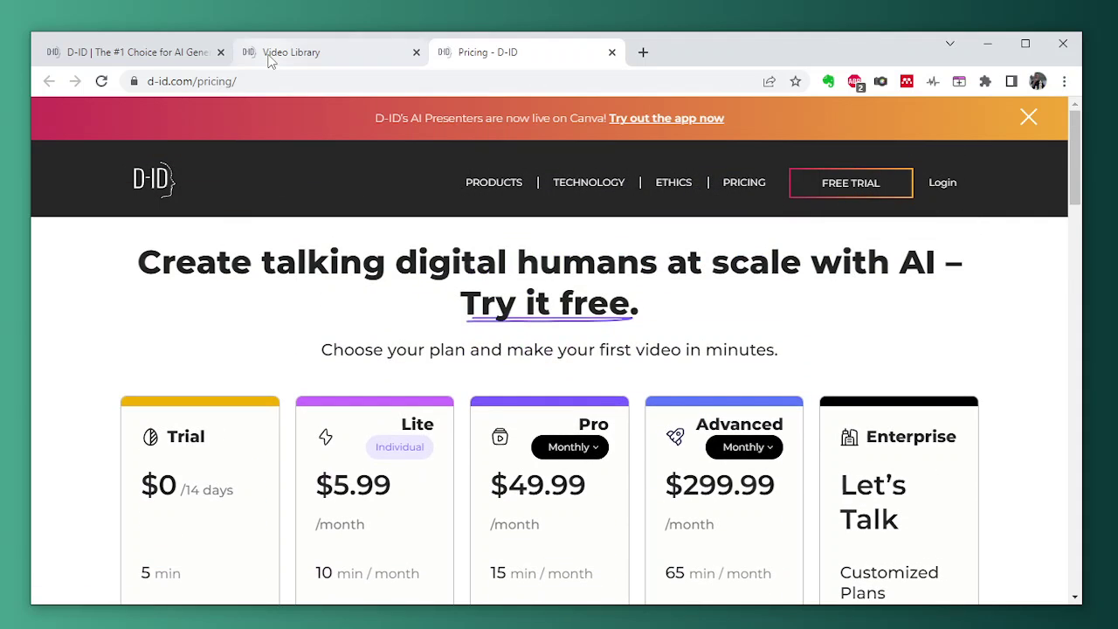
Step: Start a new video from the D-ID Video Library and take a brief look at the D-ID home page
{"action": "left_click", "coordinate": [269, 54]}
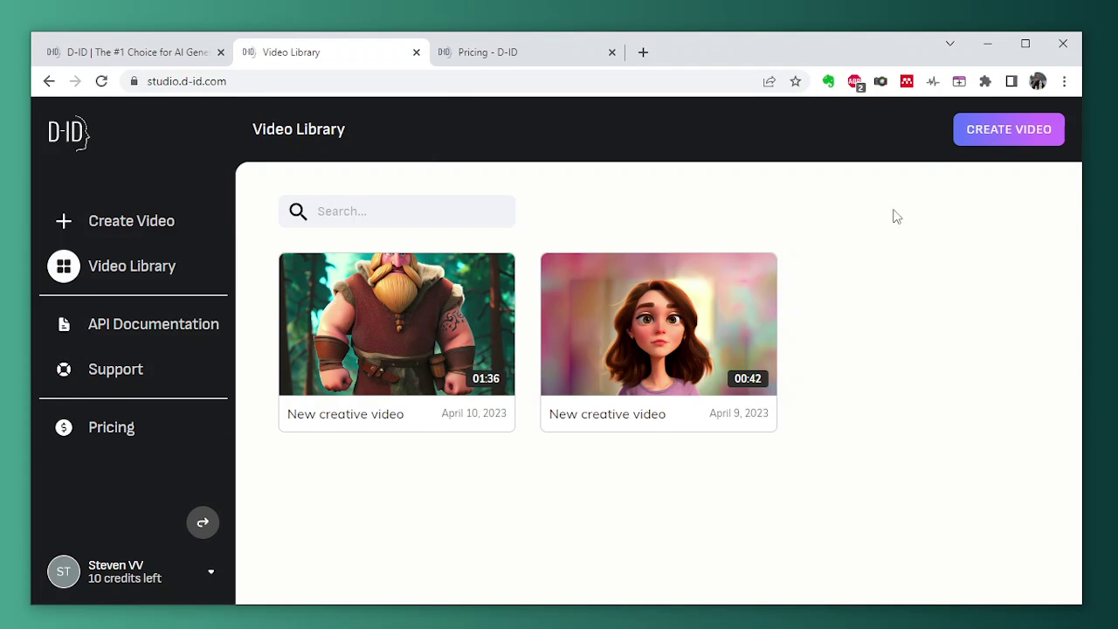
{"action": "left_click", "coordinate": [986, 133]}
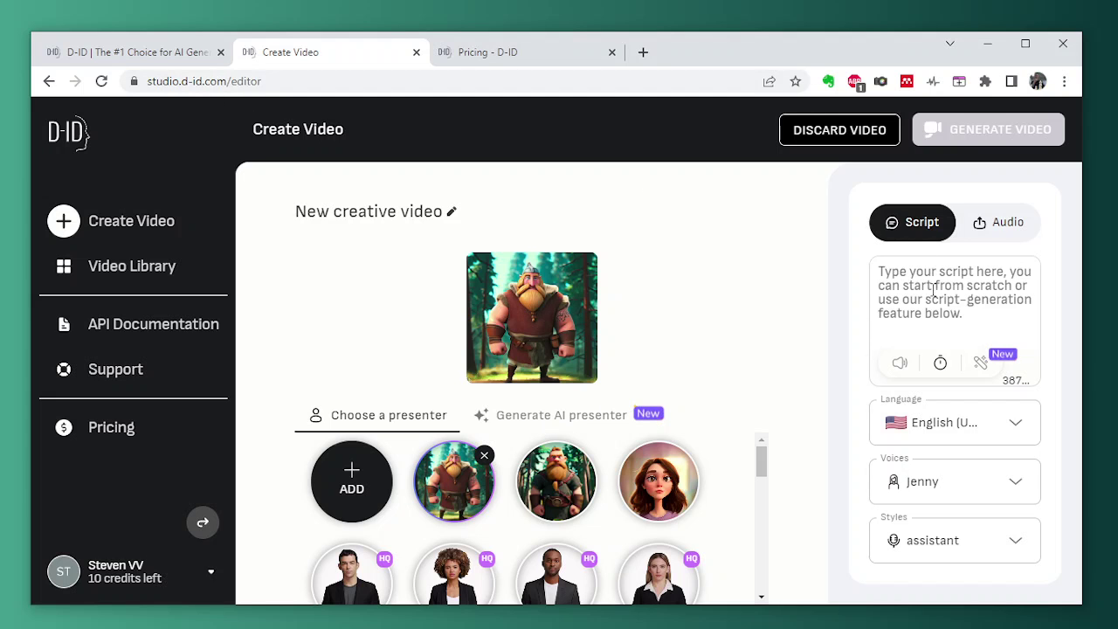
{"action": "left_click", "coordinate": [136, 52]}
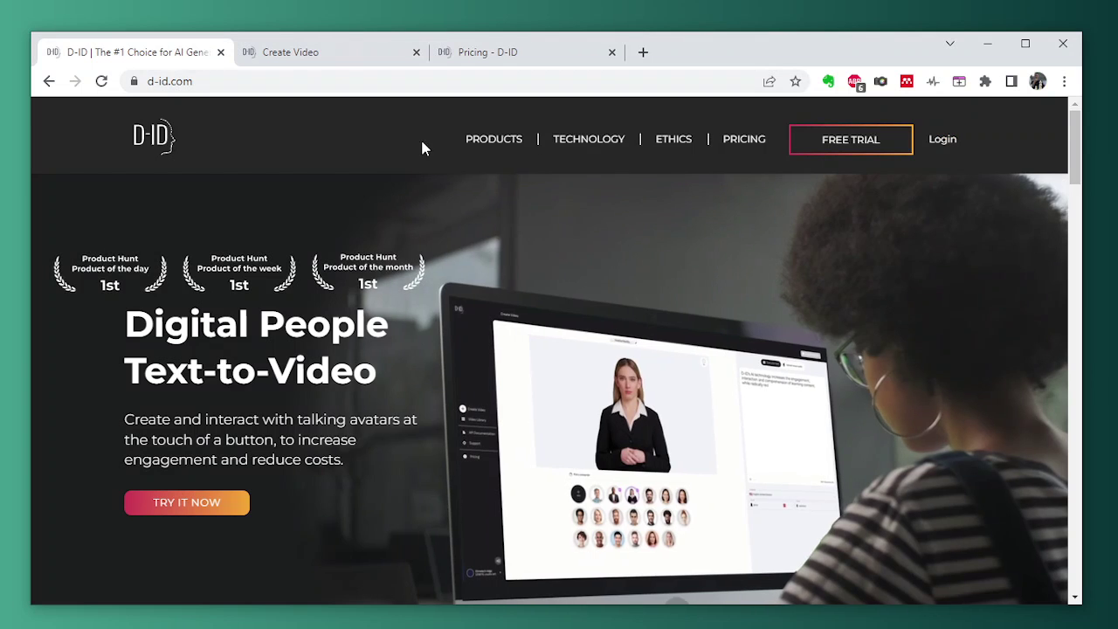
{"action": "left_click", "coordinate": [355, 46]}
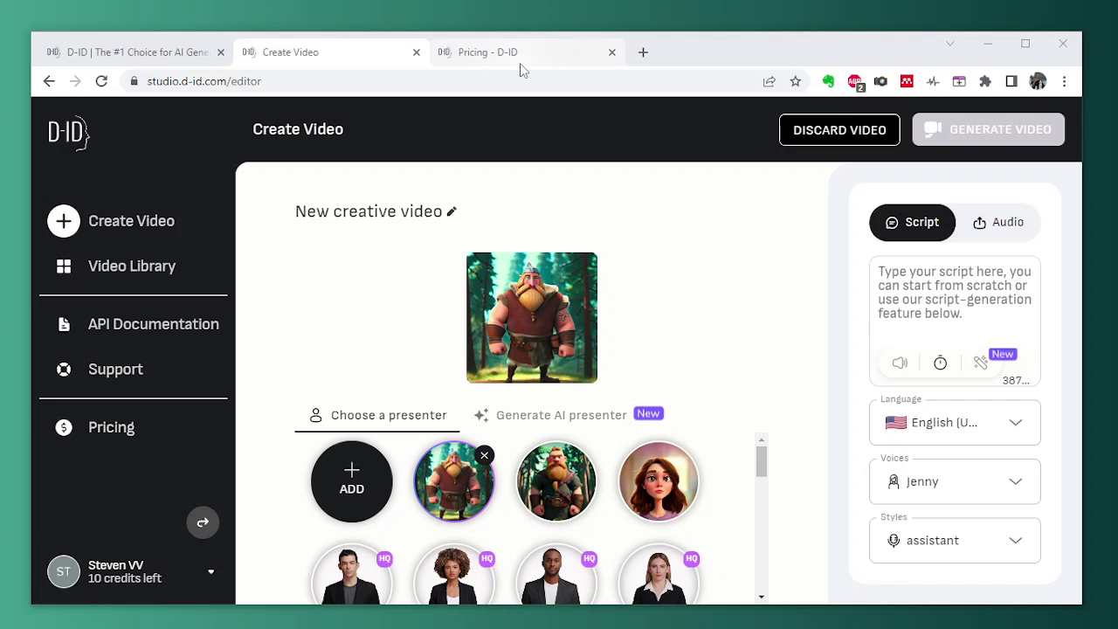
Step: Copy the strawberry cake script with the short ending from Bing Chat and paste it as the script of the new D-ID video
{"action": "key", "text": "alt+Tab"}
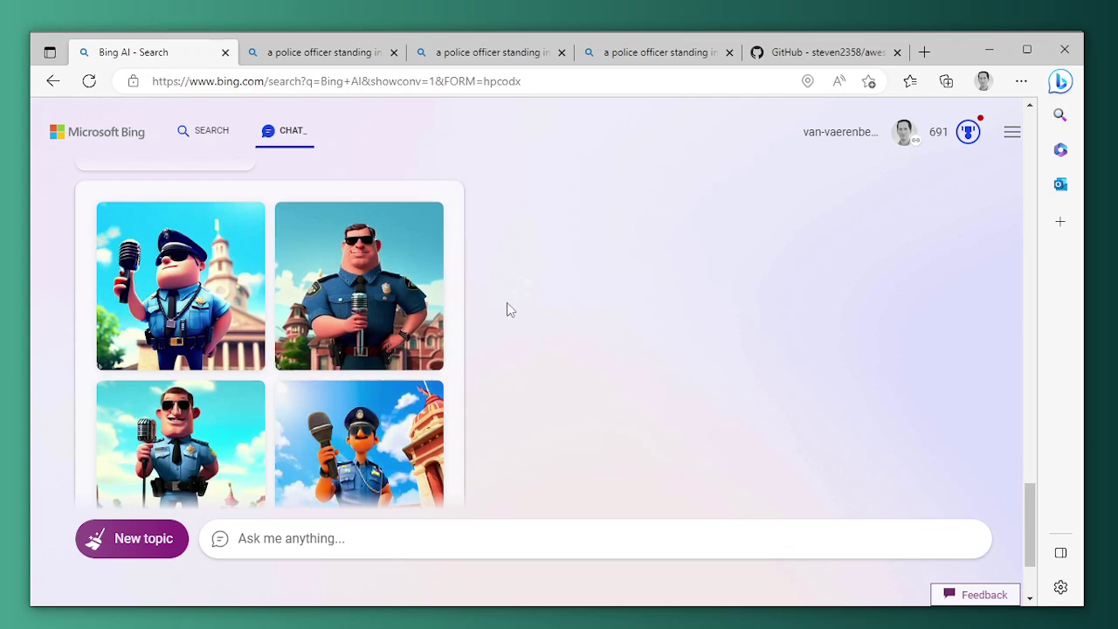
{"action": "scroll", "coordinate": [511, 310], "scroll_direction": "up", "scroll_amount": 10}
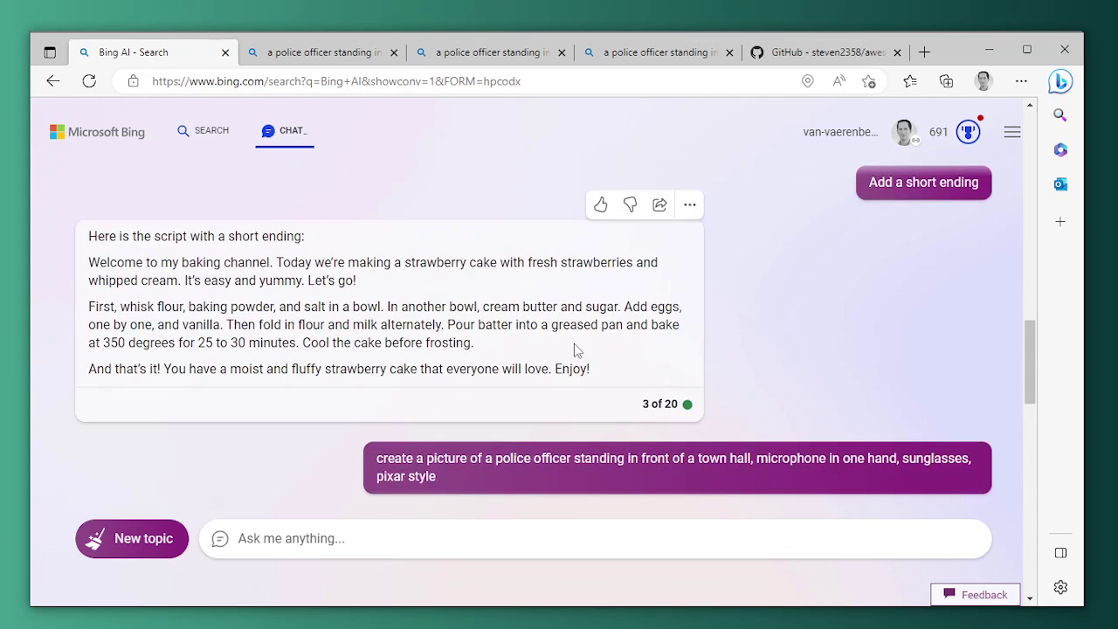
{"action": "left_click", "coordinate": [689, 204]}
{"action": "left_click", "coordinate": [689, 231]}
{"action": "key", "text": "alt+Tab"}
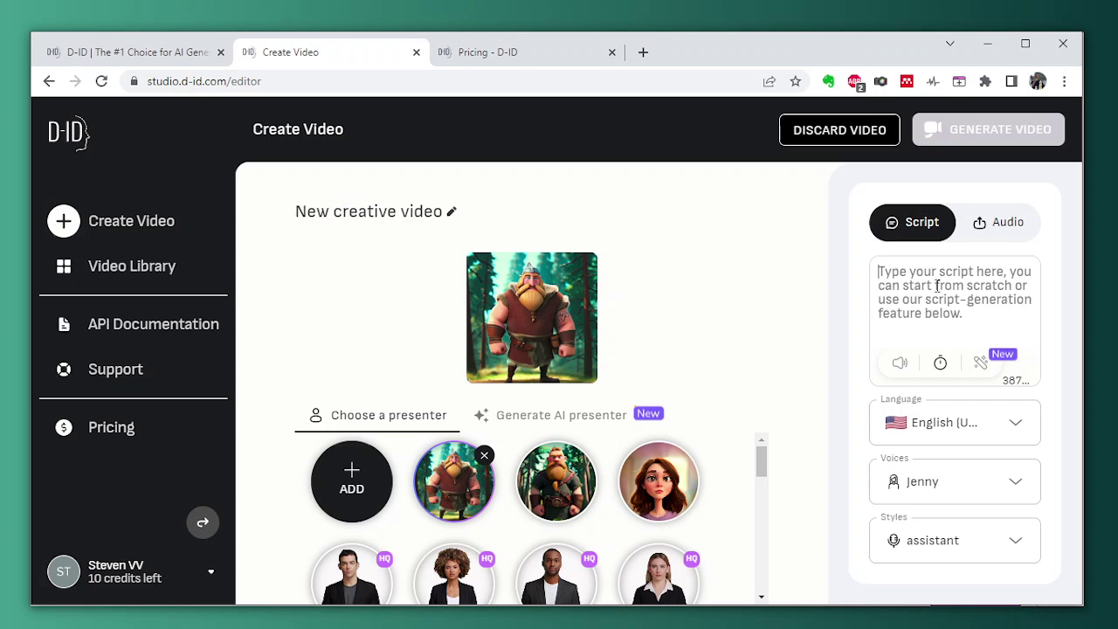
{"action": "left_click", "coordinate": [941, 276]}
{"action": "key", "text": "ctrl+v"}
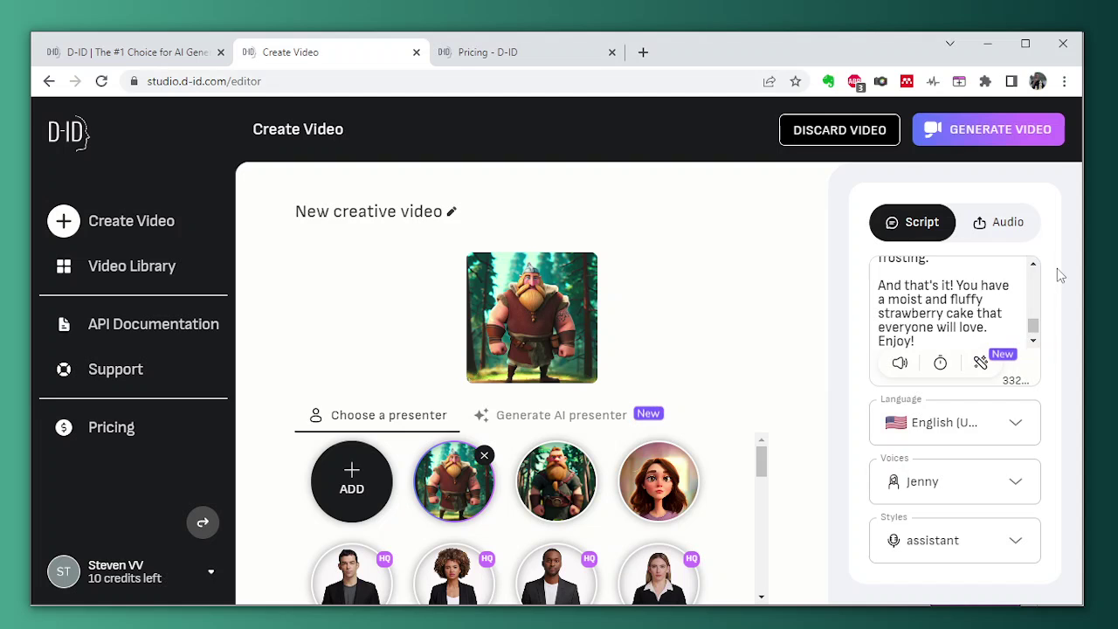
Step: Delete the two lines before "Welcome to my baking channel" at the start of the script
{"action": "key", "text": "ctrl+Home"}
{"action": "key", "text": "shift+Down"}
{"action": "key", "text": "shift+Down"}
{"action": "key", "text": "Delete"}
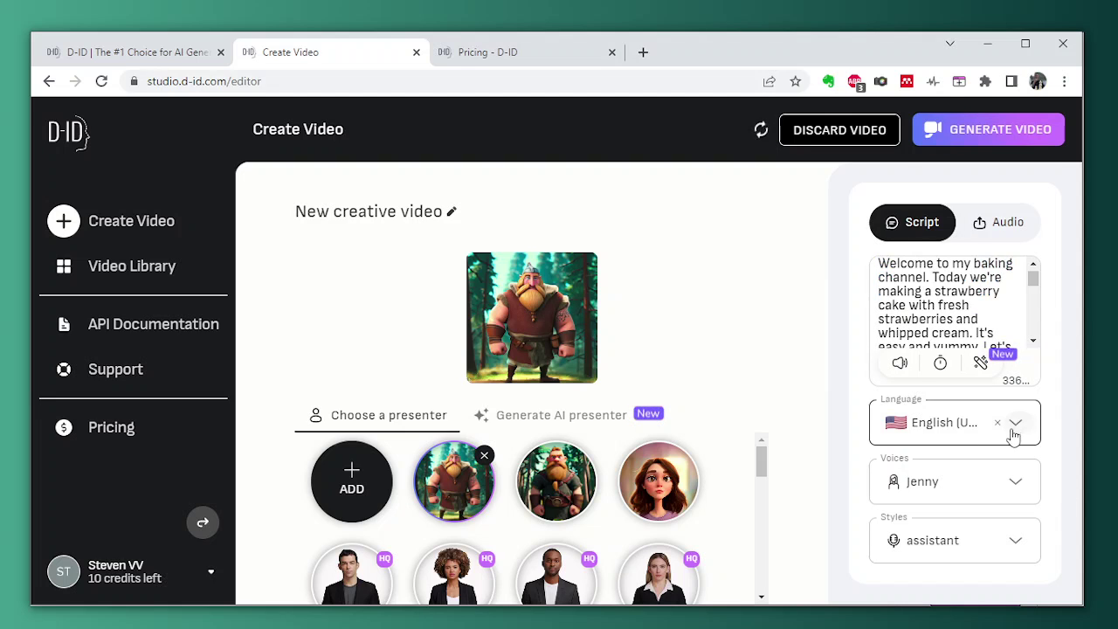
Step: View the script language setting, try the male voice Christopher and listen to the script read with it
{"action": "left_click", "coordinate": [1017, 424]}
{"action": "left_click", "coordinate": [1016, 424]}
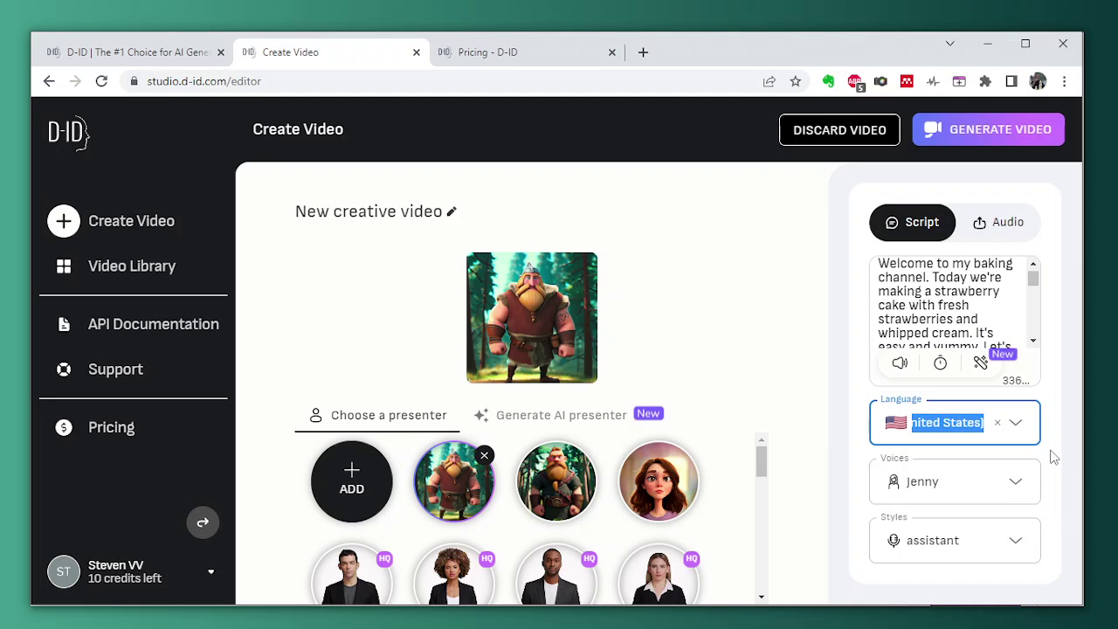
{"action": "left_click", "coordinate": [1055, 457]}
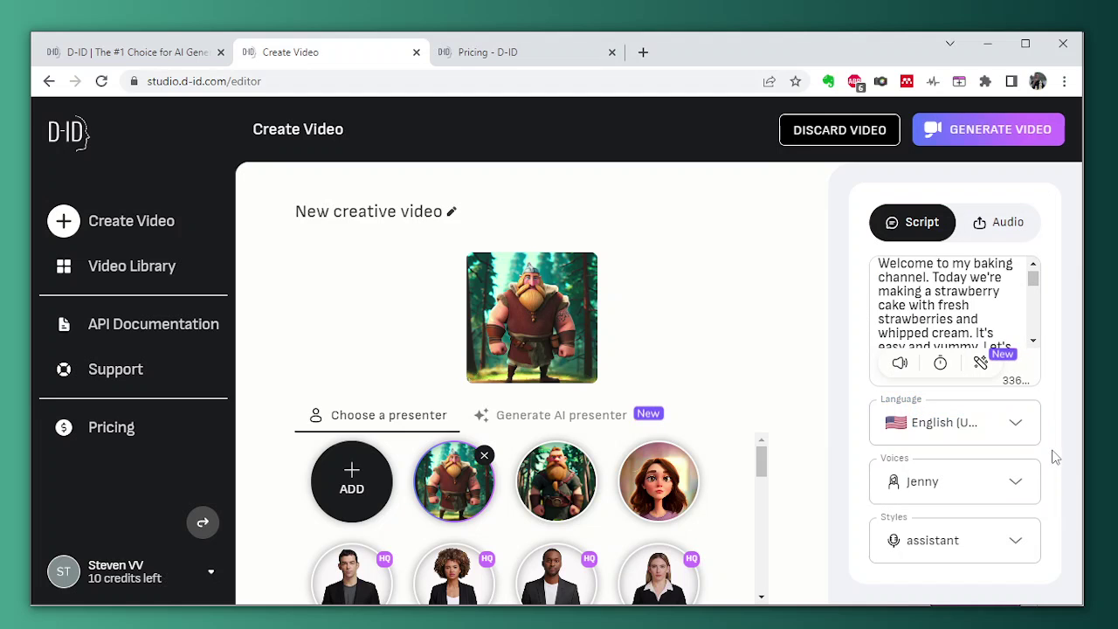
{"action": "left_click", "coordinate": [1023, 486]}
{"action": "left_click_drag", "start_coordinate": [1036, 297], "coordinate": [1024, 397]}
{"action": "left_click", "coordinate": [985, 375]}
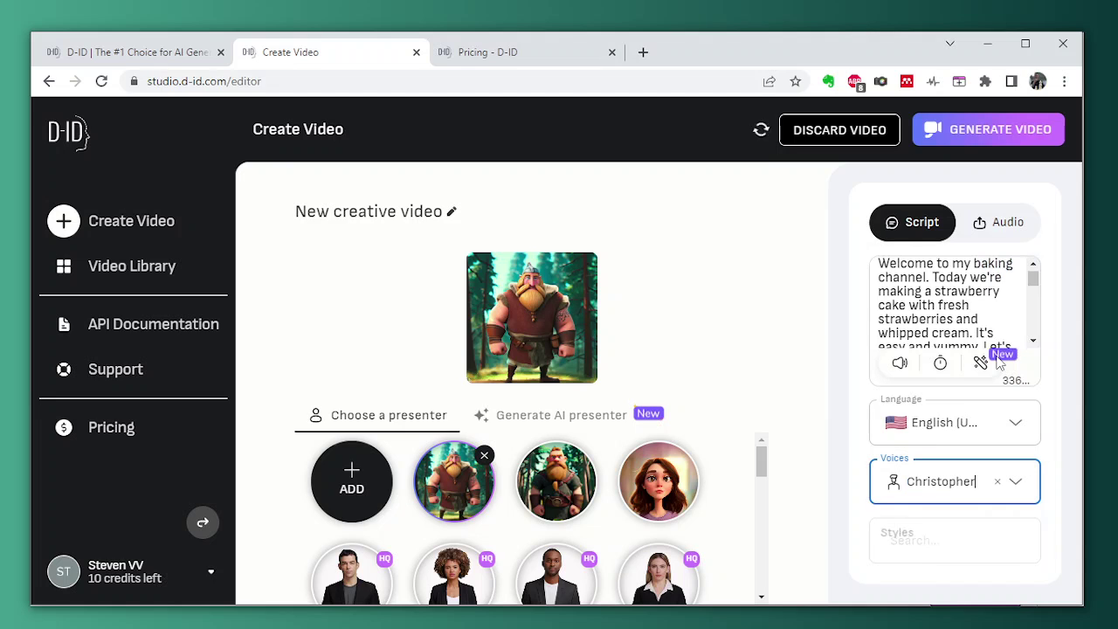
{"action": "left_click", "coordinate": [899, 364]}
{"action": "left_click", "coordinate": [899, 363]}
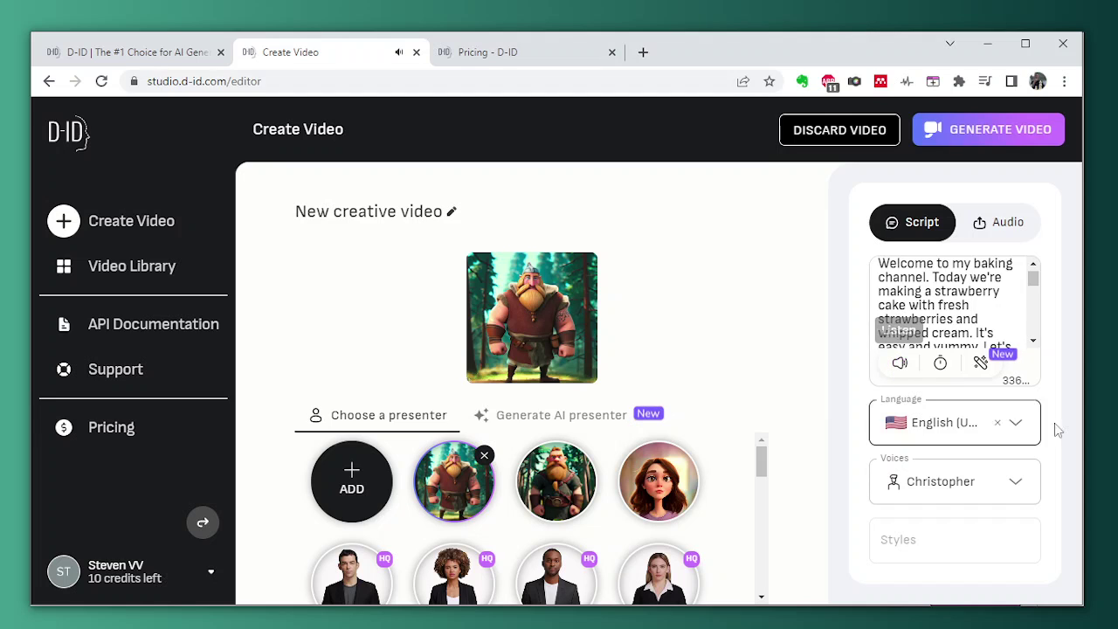
Step: Set the script's voice to Davis and listen to a preview of it
{"action": "left_click", "coordinate": [1027, 491]}
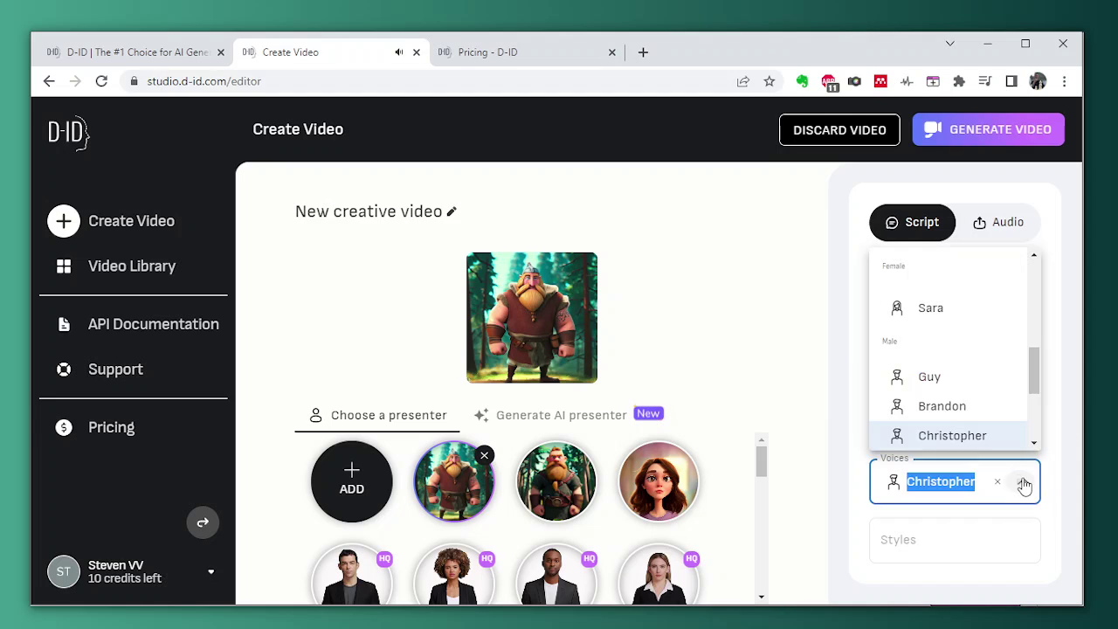
{"action": "scroll", "coordinate": [961, 404], "scroll_direction": "down", "scroll_amount": 2}
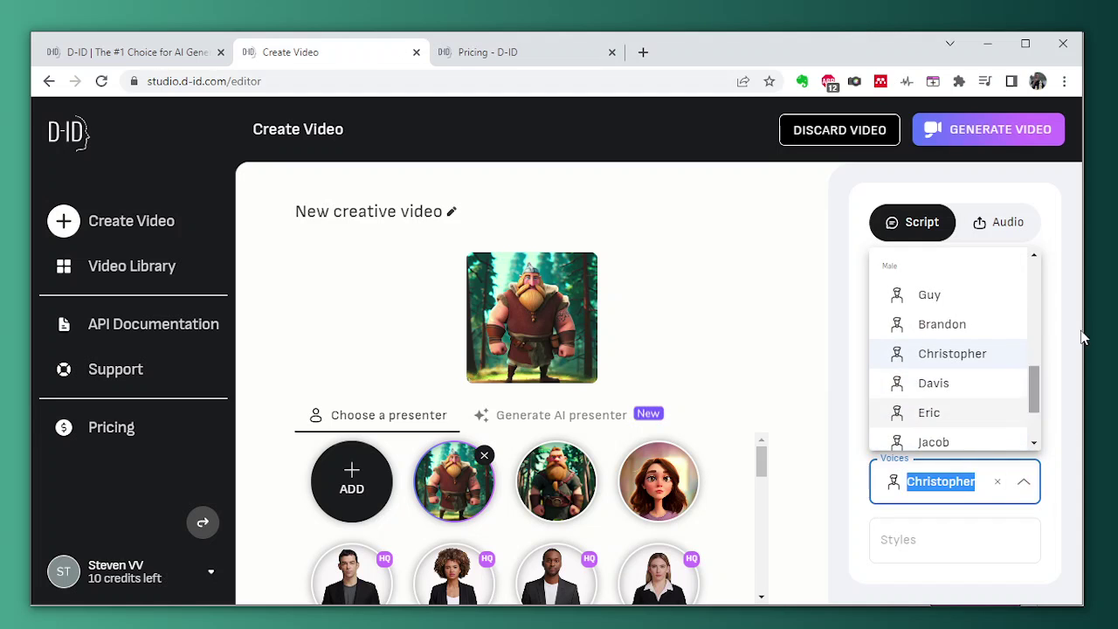
{"action": "left_click", "coordinate": [967, 389]}
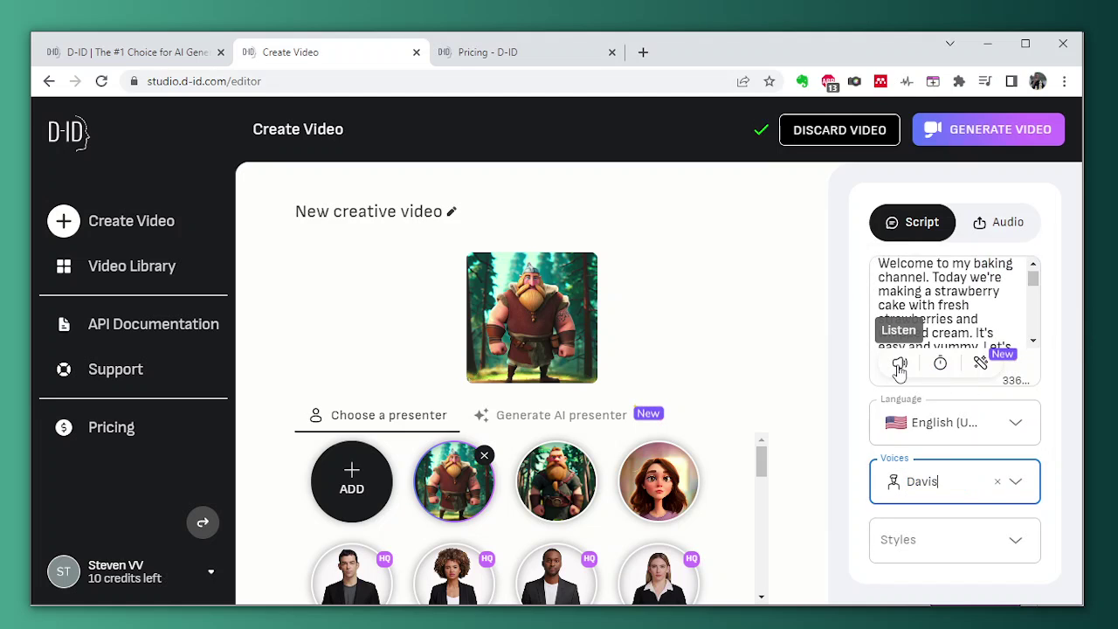
{"action": "left_click", "coordinate": [900, 365]}
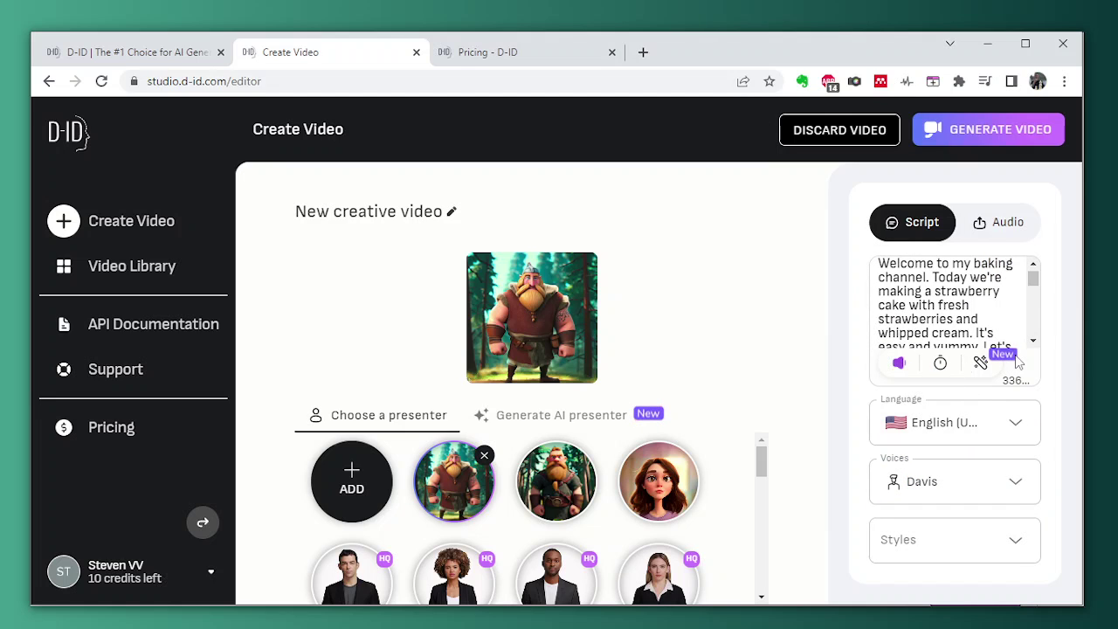
{"action": "left_click", "coordinate": [901, 367]}
{"action": "left_click", "coordinate": [900, 367]}
Step: Take a brief look at the Generate AI presenter option with its portrait description field and return to choosing a presenter
{"action": "mouse_move", "coordinate": [349, 471]}
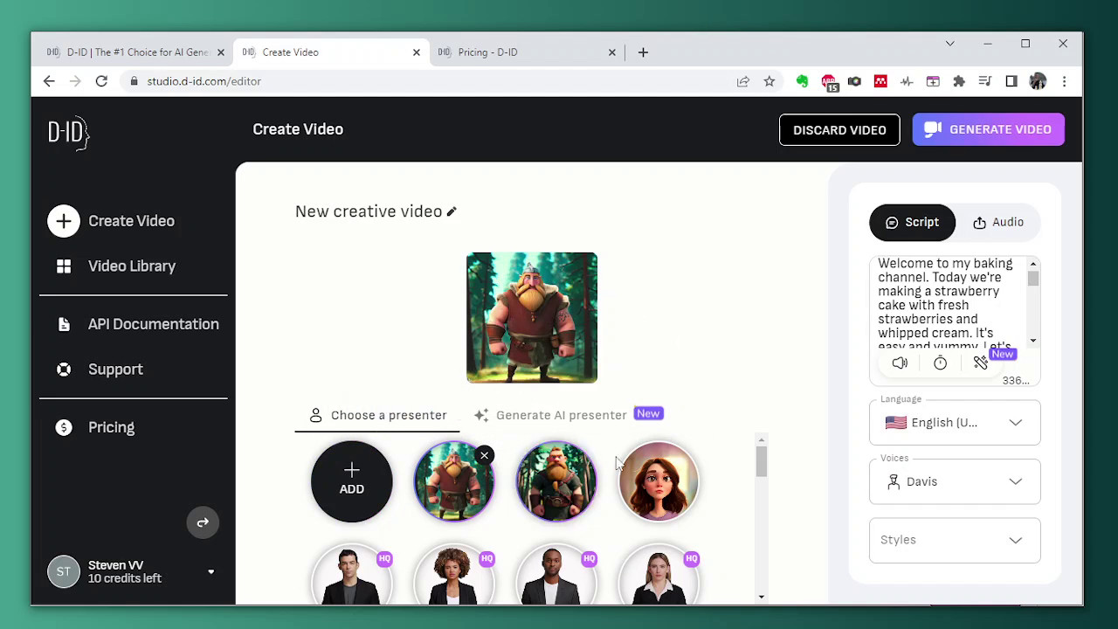
{"action": "left_click", "coordinate": [550, 424]}
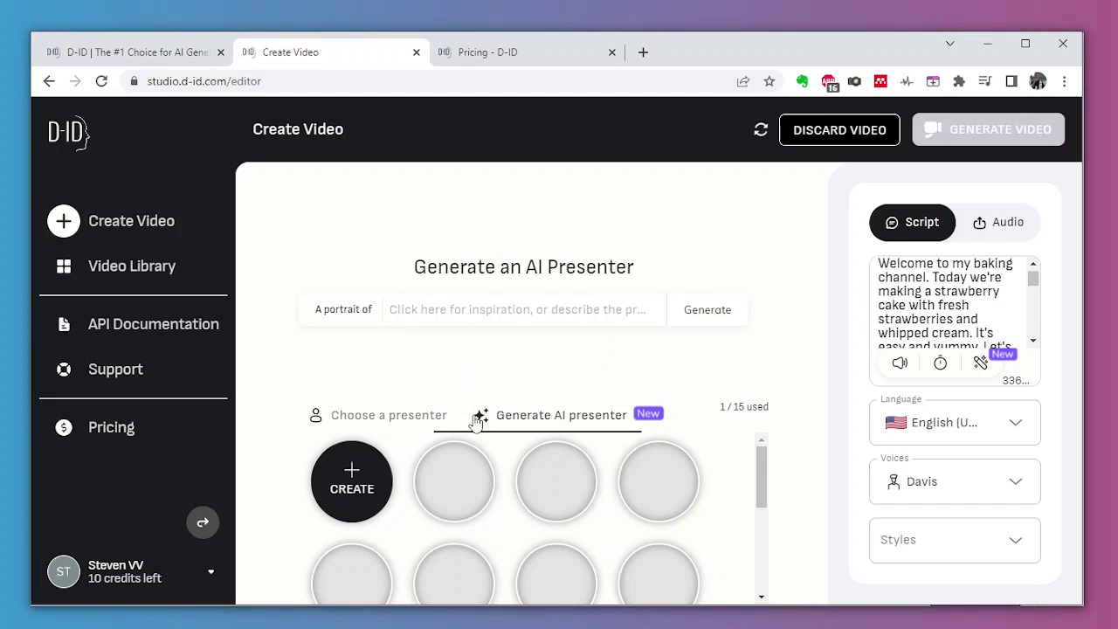
{"action": "left_click", "coordinate": [401, 317]}
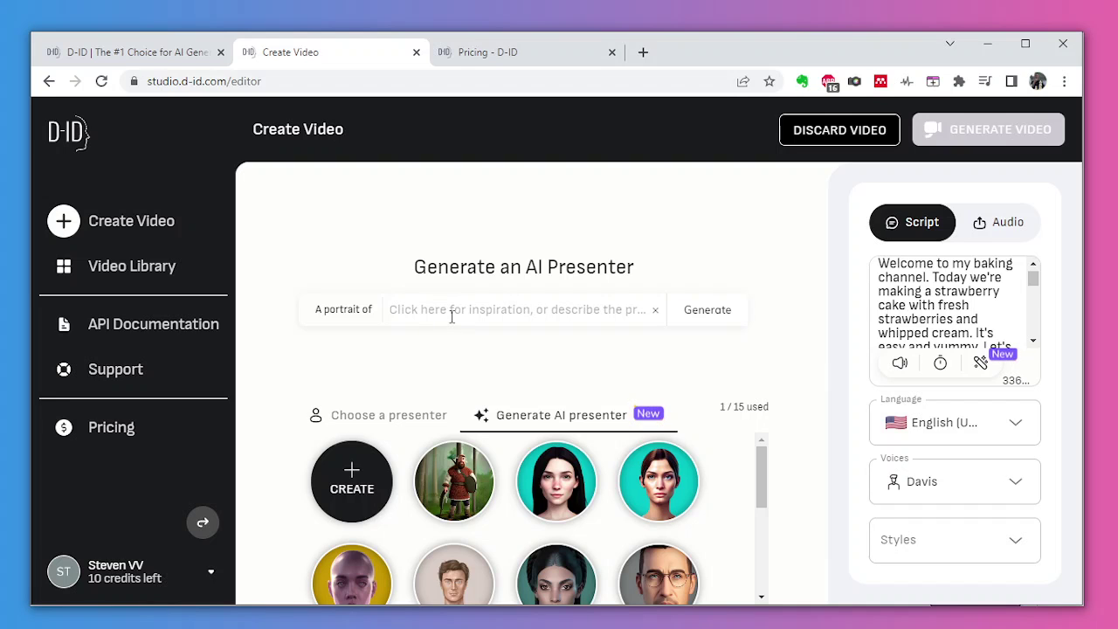
{"action": "left_click", "coordinate": [395, 421]}
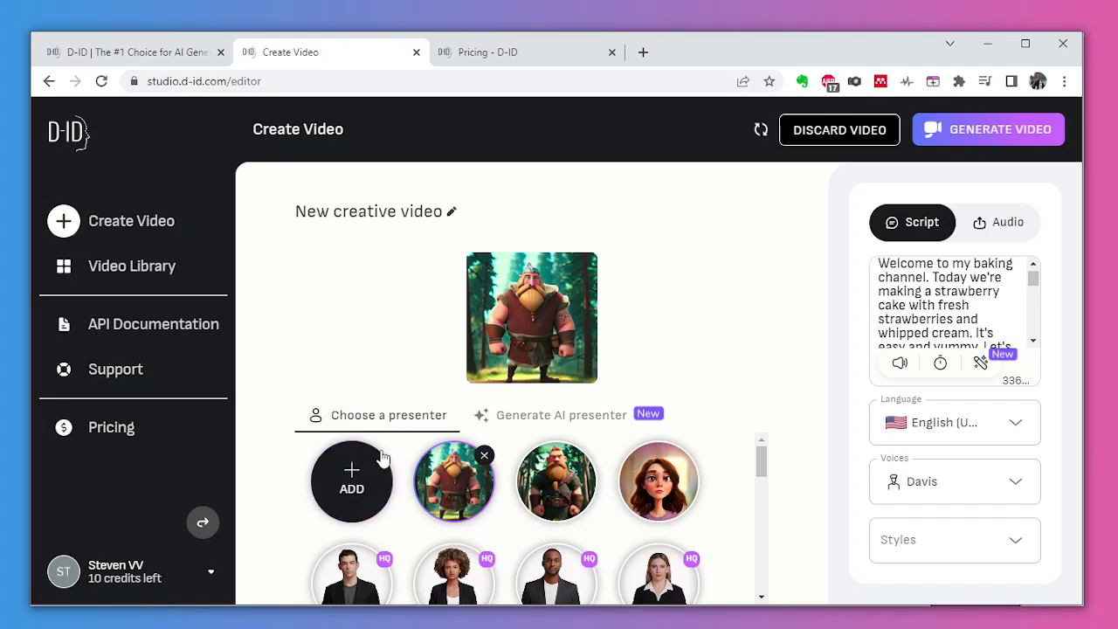
Step: Upload the downloaded police officer picture as the video's presenter and view the speaking styles offered for the Davis voice
{"action": "left_click", "coordinate": [365, 472]}
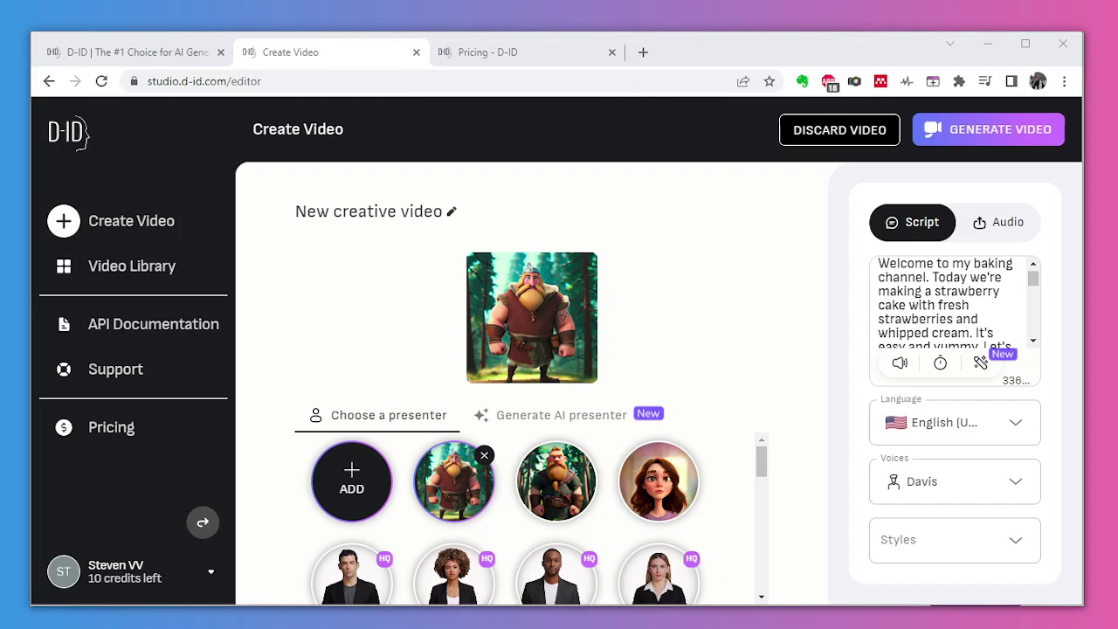
{"action": "key", "text": "Return"}
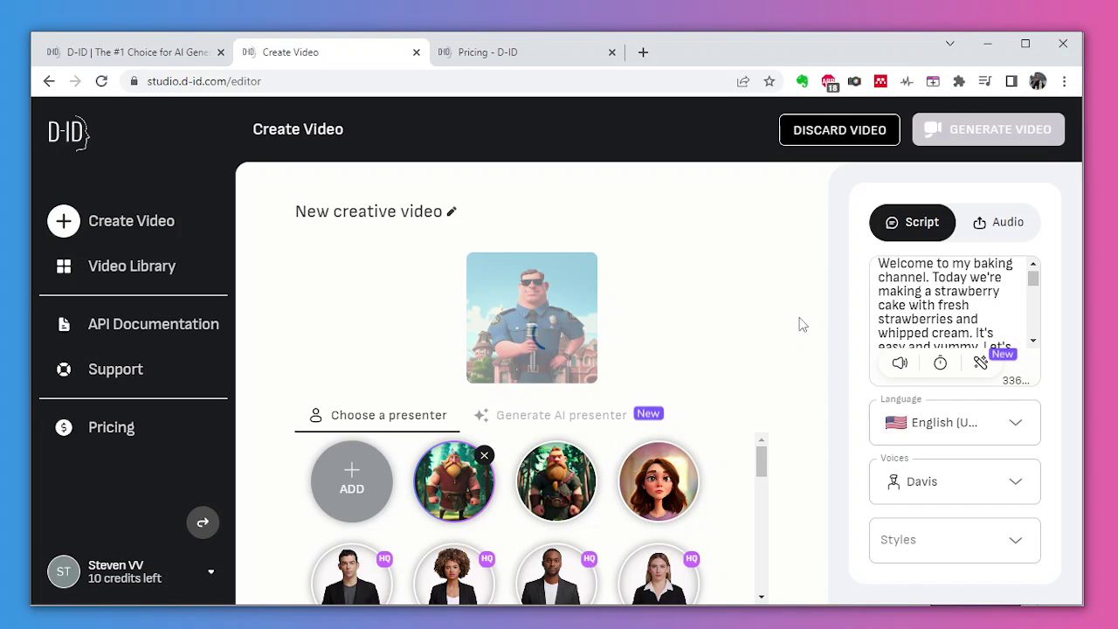
{"action": "left_click", "coordinate": [1019, 543]}
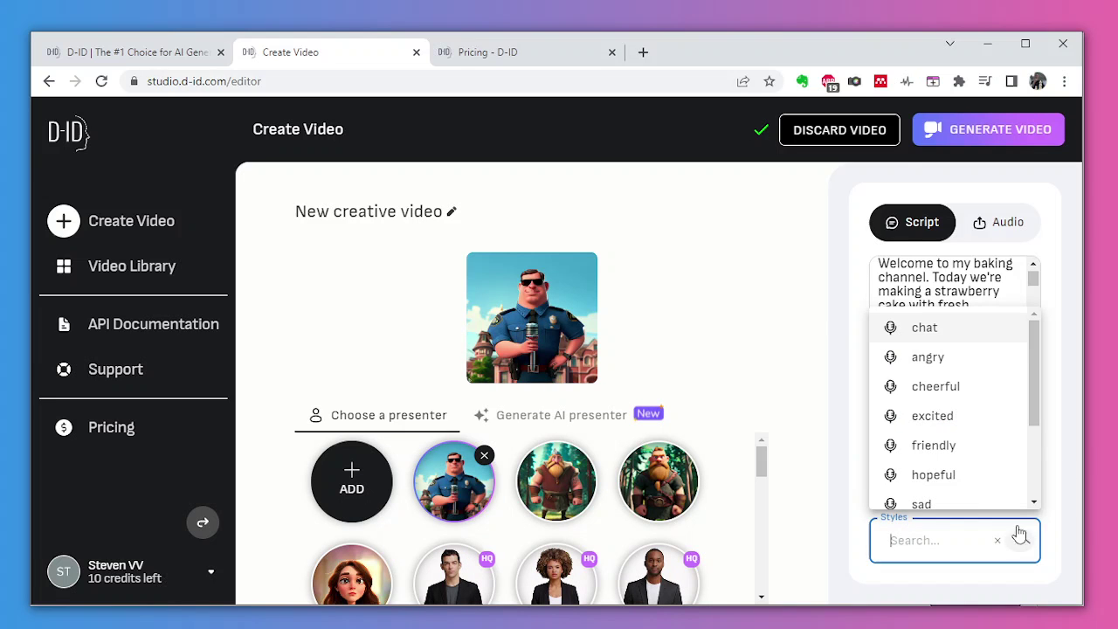
{"action": "left_click", "coordinate": [1060, 472]}
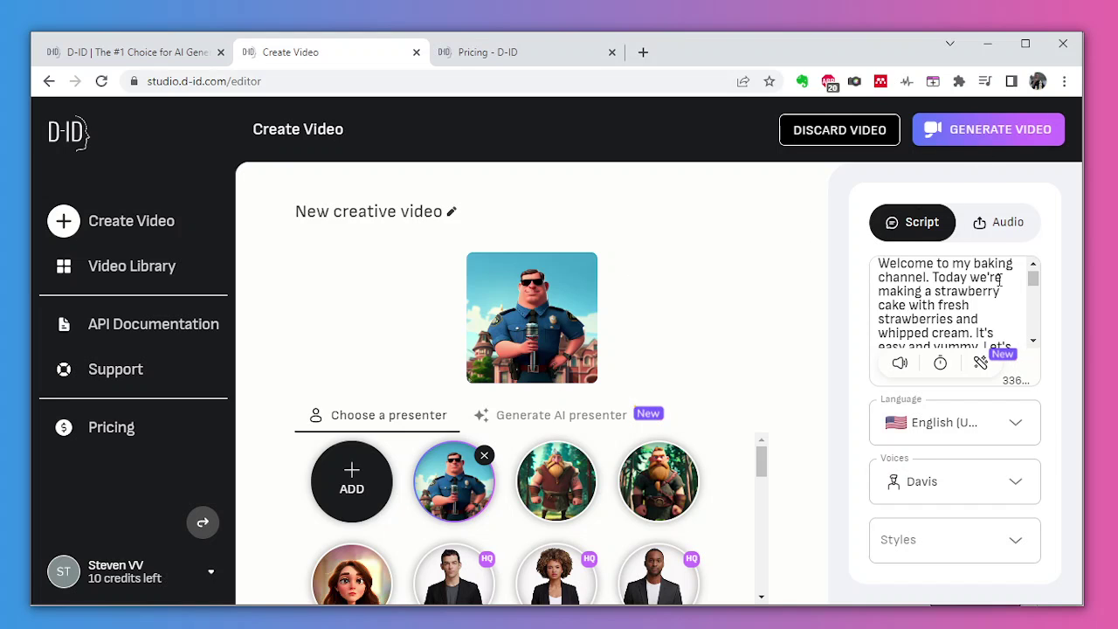
Step: Review the start of the script and the video's length and credit cost, and generate the police officer video
{"action": "mouse_move", "coordinate": [1034, 280]}
{"action": "left_mouse_down"}
{"action": "mouse_move", "coordinate": [1034, 339]}
{"action": "mouse_move", "coordinate": [1034, 273]}
{"action": "left_mouse_up"}
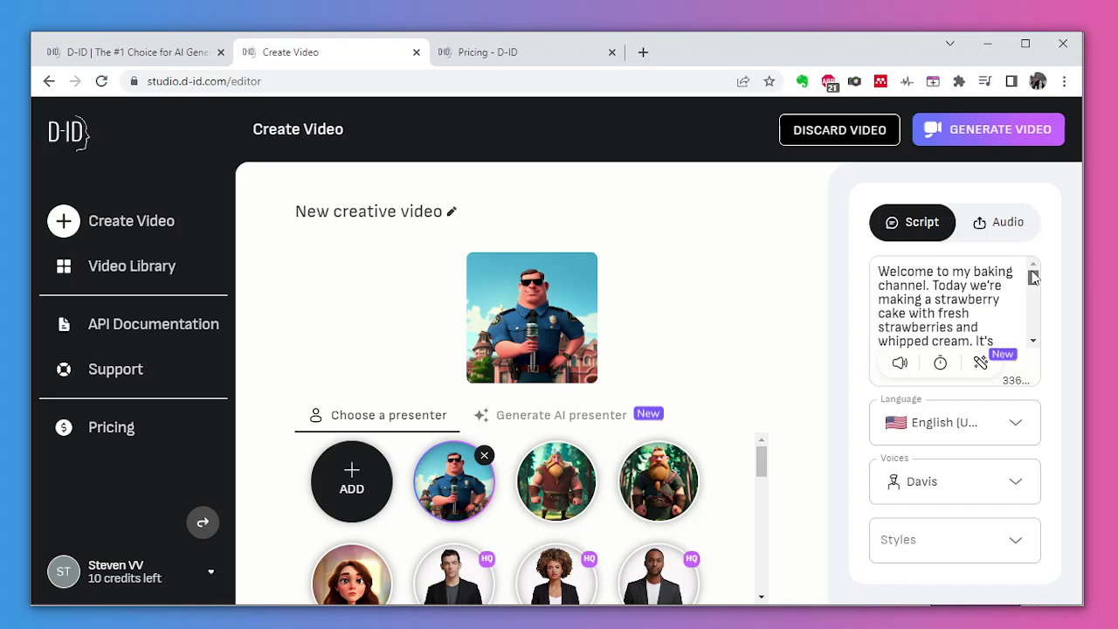
{"action": "left_click", "coordinate": [965, 129]}
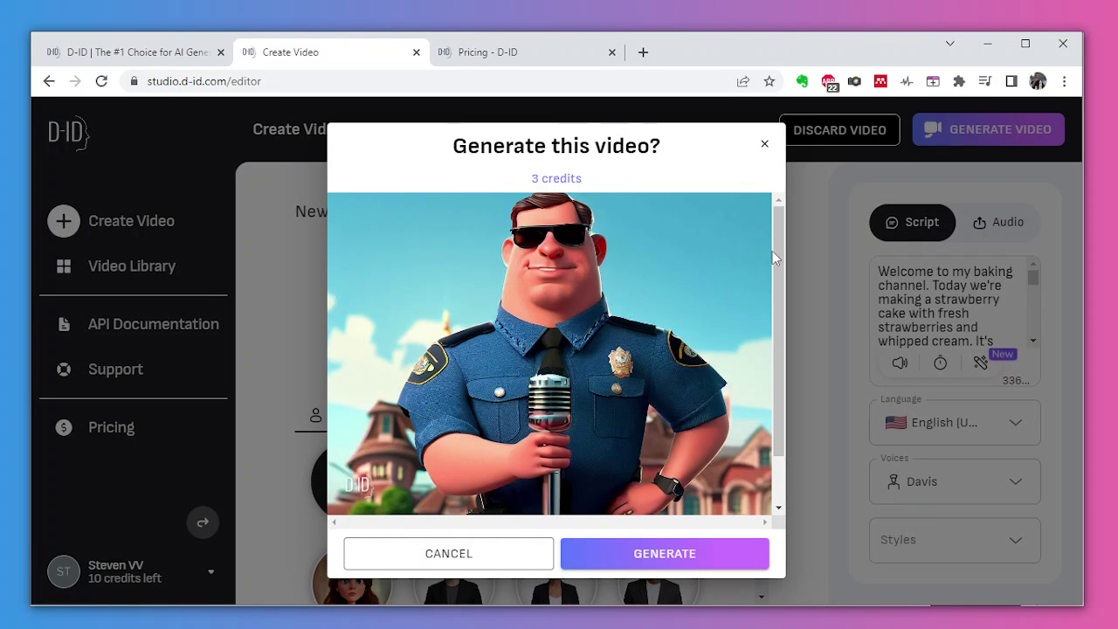
{"action": "left_click_drag", "start_coordinate": [778, 234], "coordinate": [777, 320]}
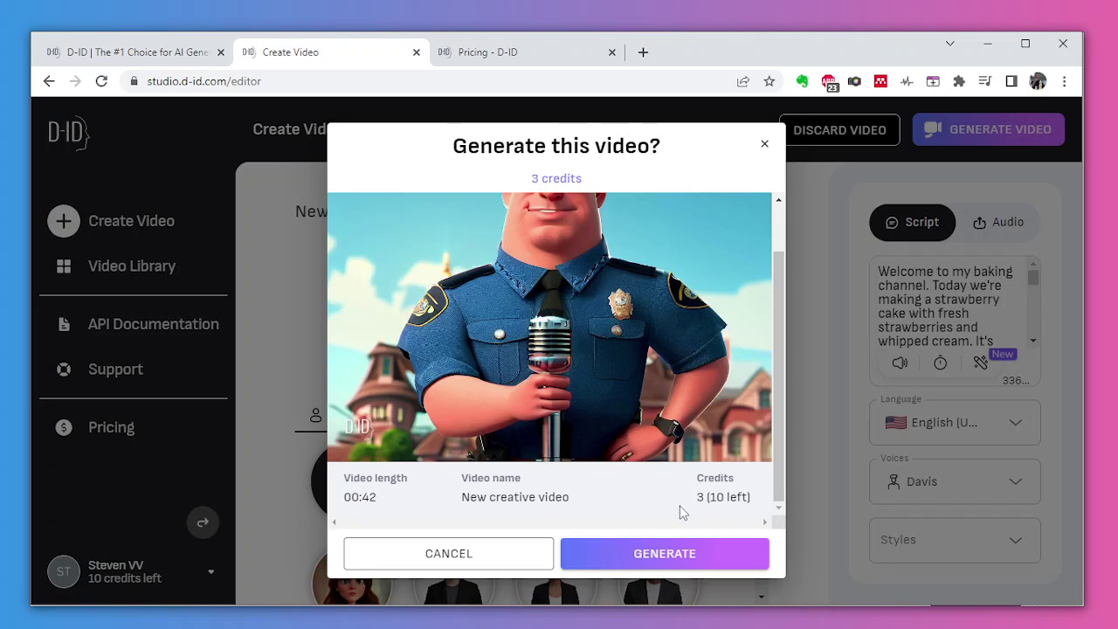
{"action": "left_click_drag", "start_coordinate": [777, 476], "coordinate": [791, 323]}
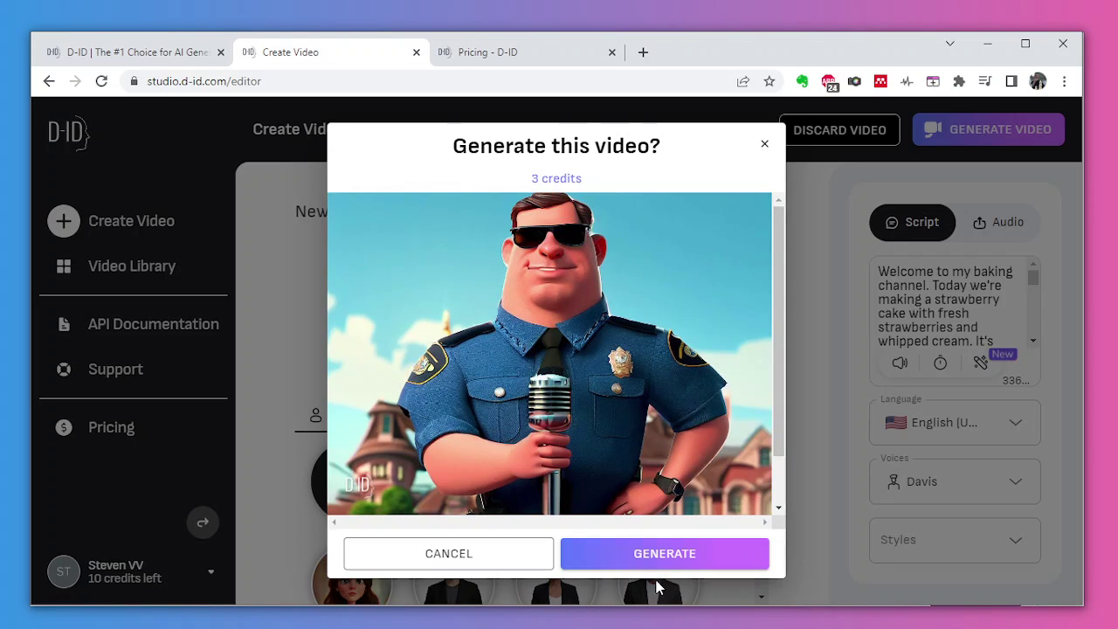
{"action": "scroll", "coordinate": [763, 417], "scroll_direction": "down", "scroll_amount": 2}
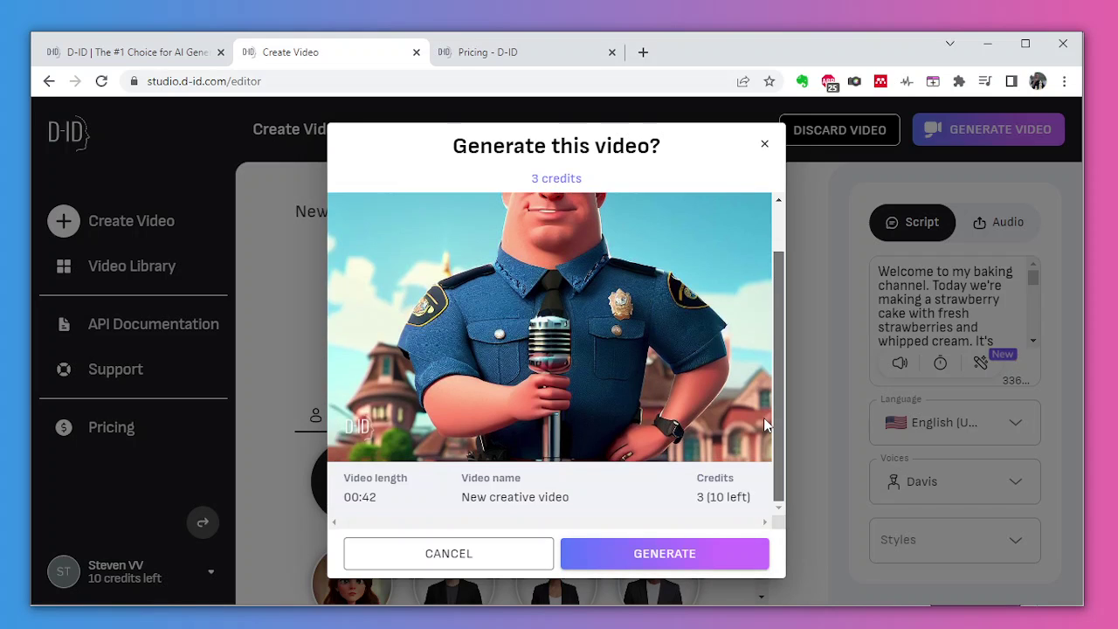
{"action": "scroll", "coordinate": [764, 417], "scroll_direction": "up", "scroll_amount": 2}
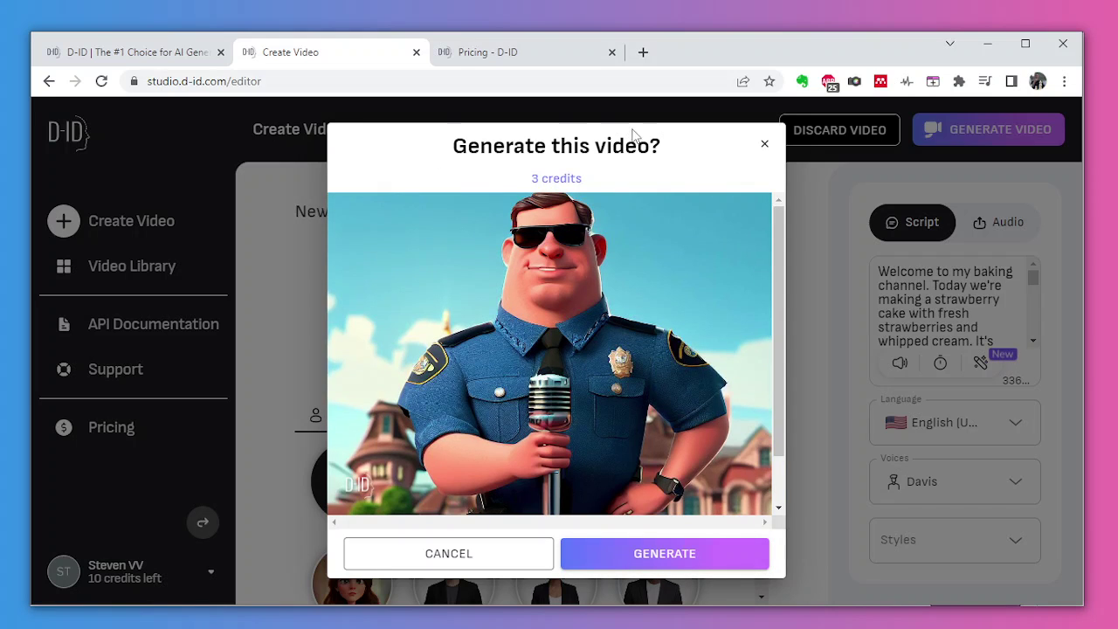
{"action": "left_click", "coordinate": [650, 560]}
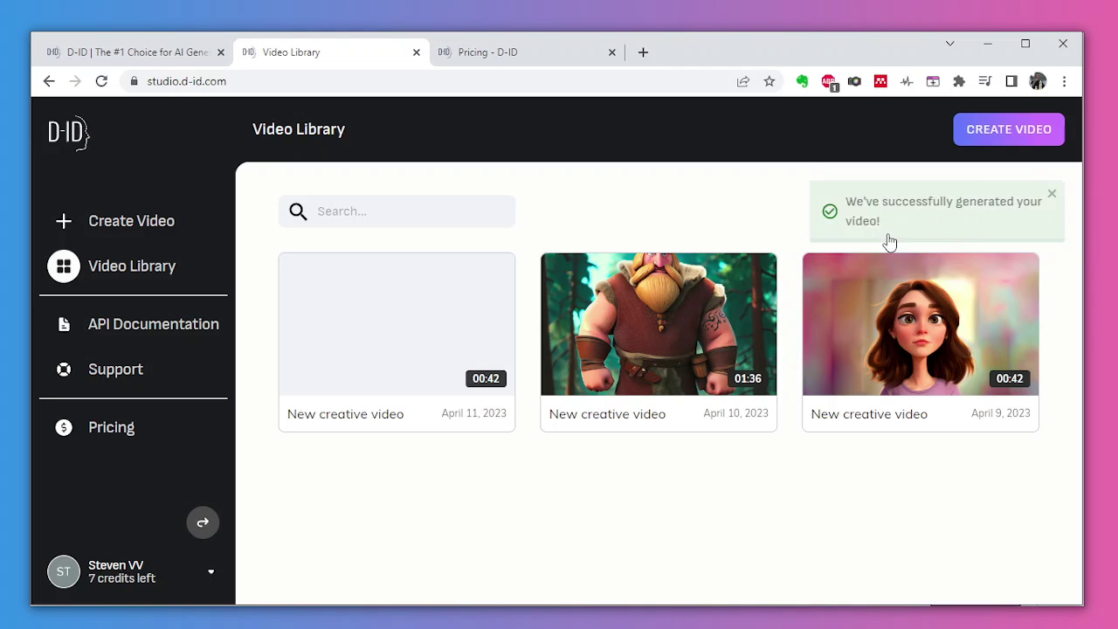
Step: Play the newly generated police officer video from the Video Library
{"action": "mouse_move", "coordinate": [421, 365]}
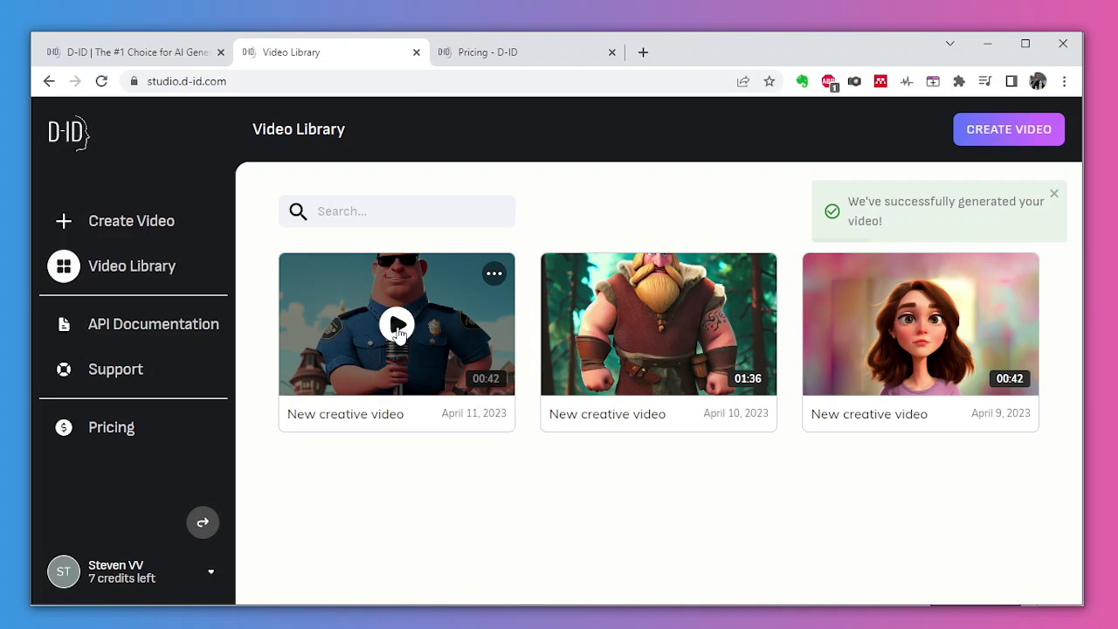
{"action": "left_click", "coordinate": [398, 327]}
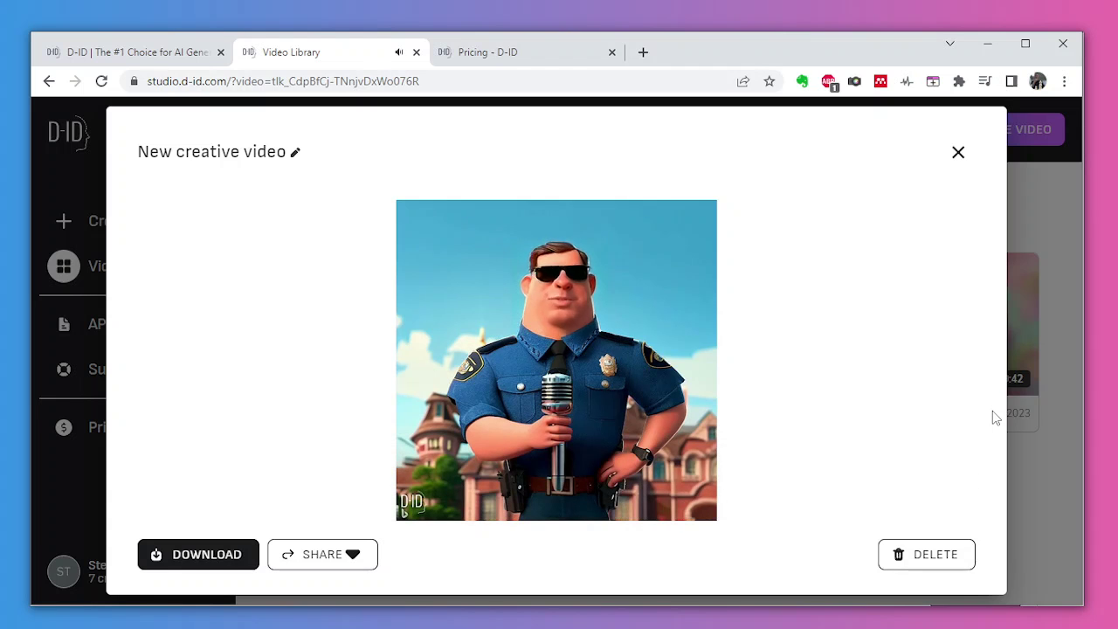
{"action": "mouse_move", "coordinate": [866, 494]}
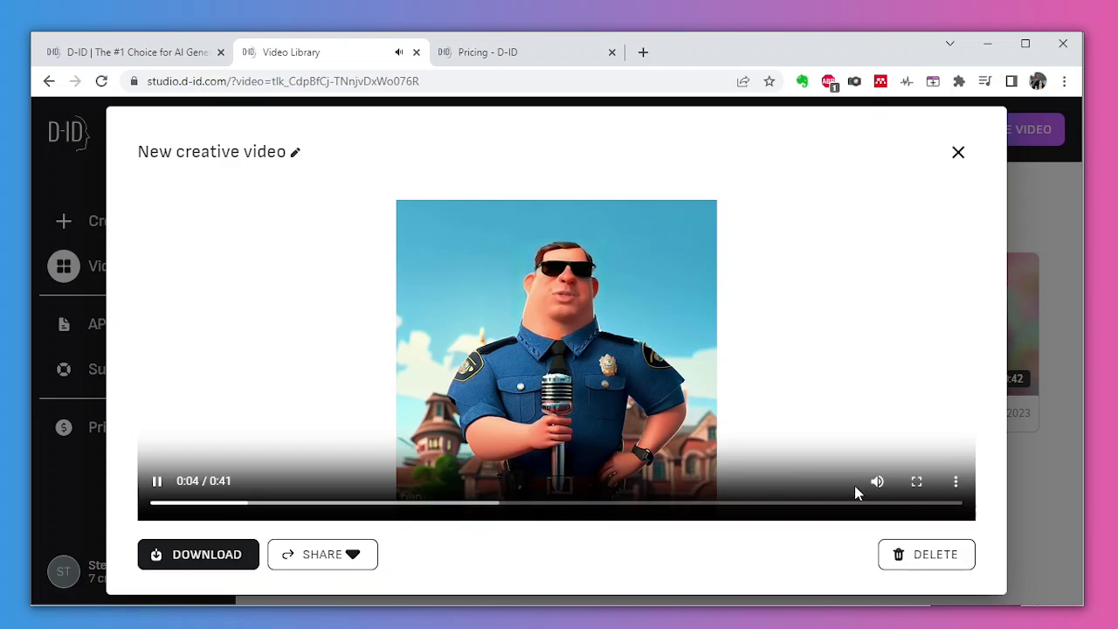